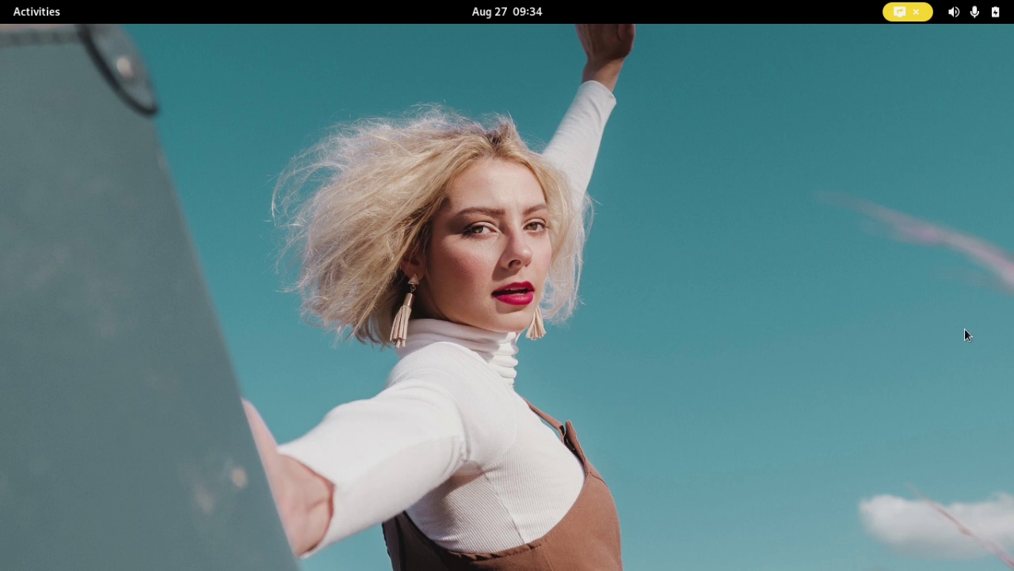
Bring the Shotcut window to the front and maximize it.
key("super")
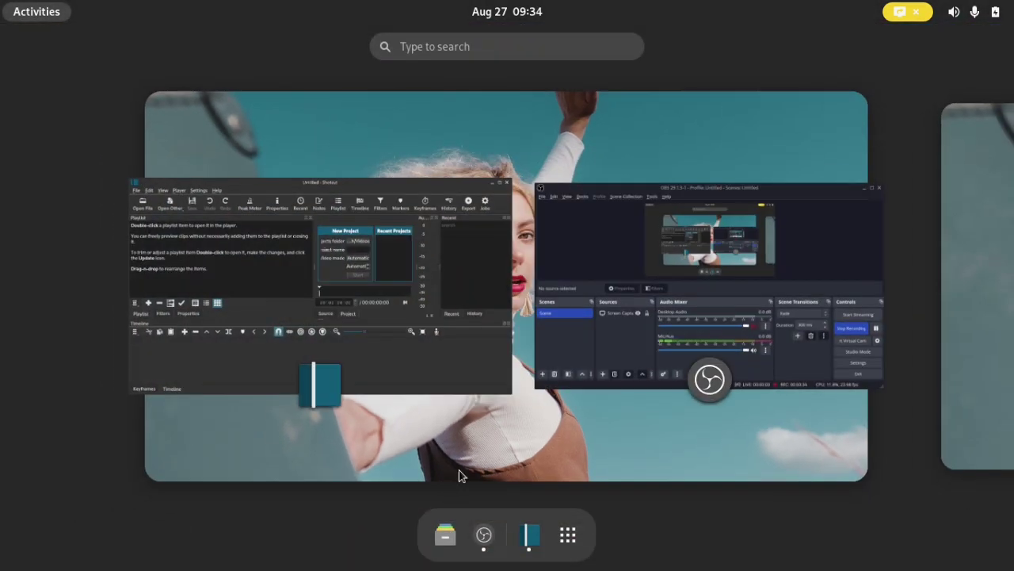
left_click(458, 476)
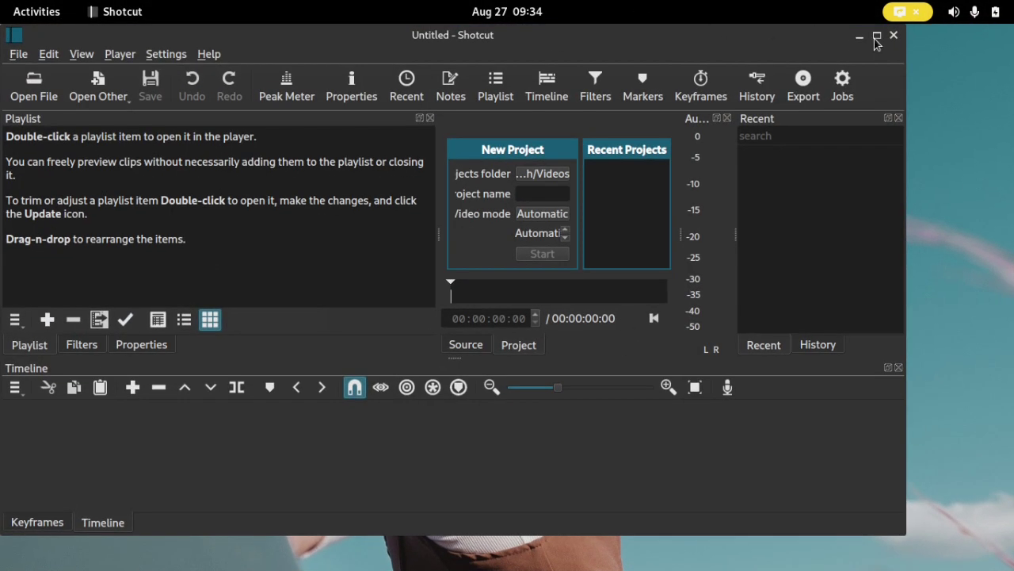
left_click(877, 38)
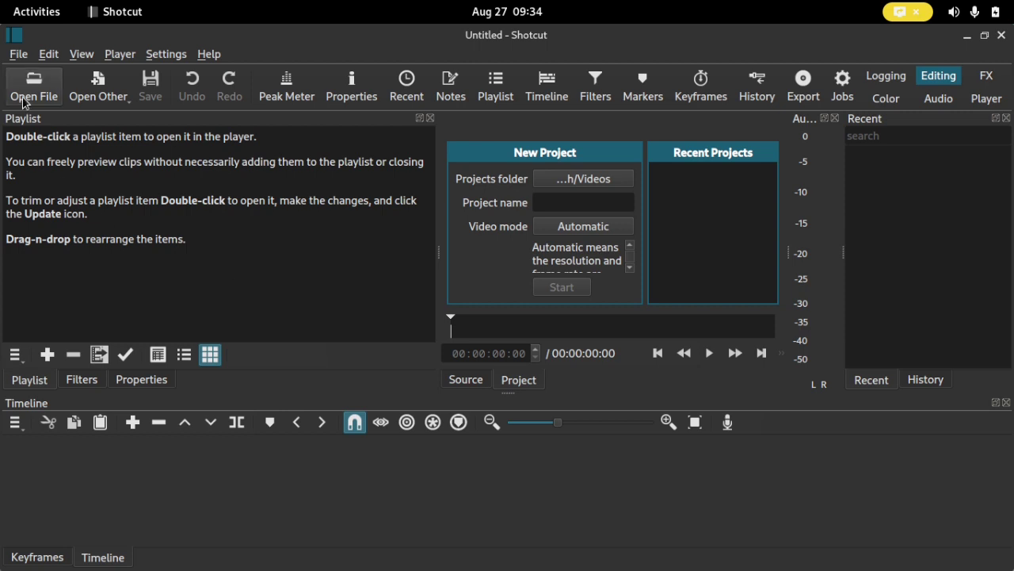
left_click(18, 54)
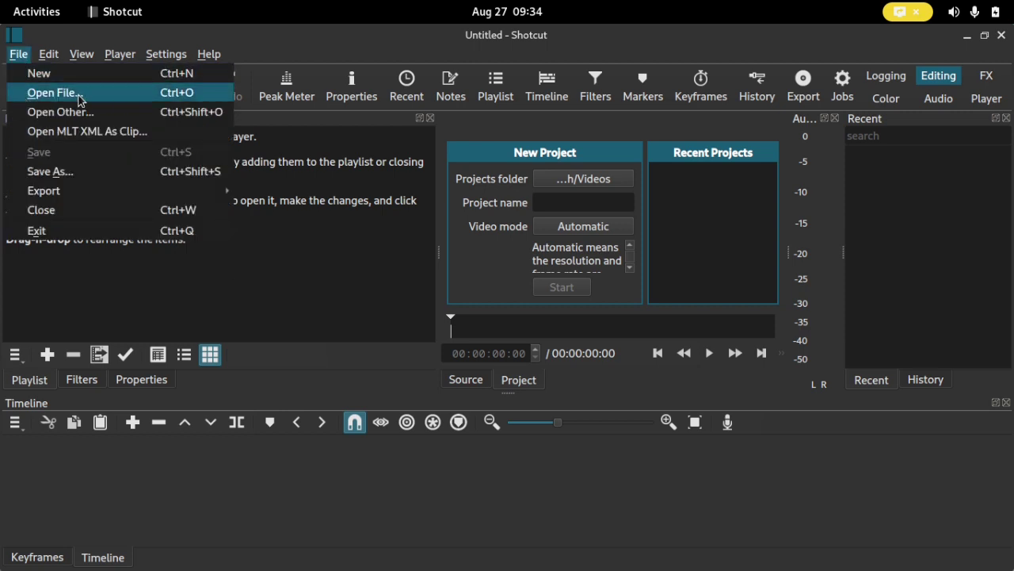
left_click(33, 52)
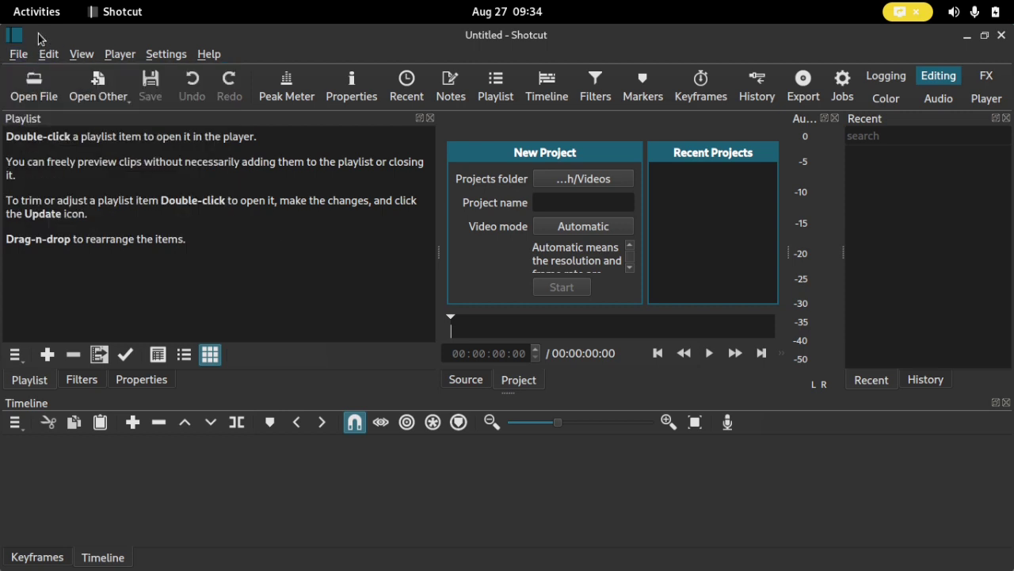
left_click(49, 92)
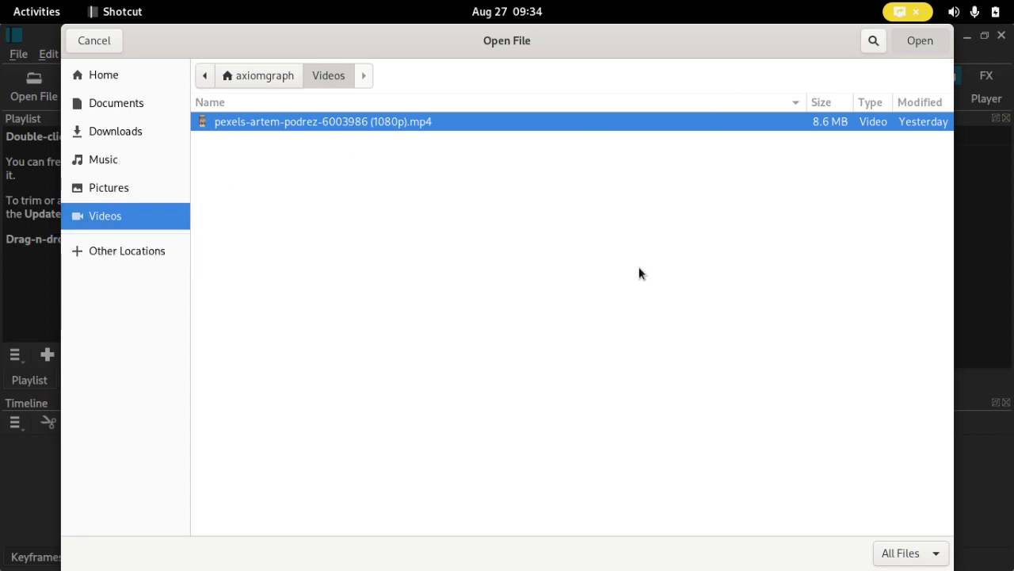
key("Return")
left_click(709, 355)
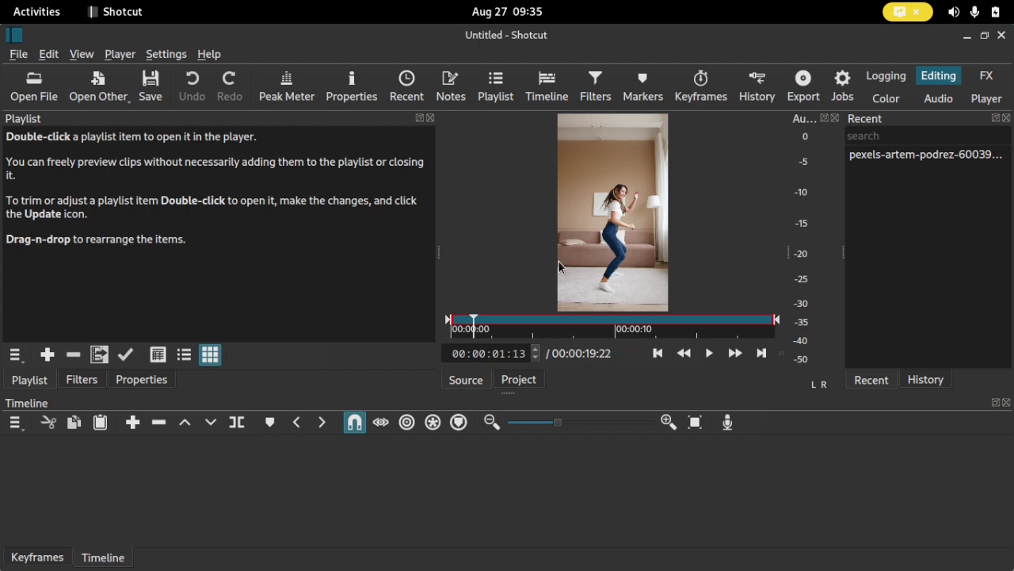
Append the opened video clip to a new video track in the timeline.
left_click(133, 423)
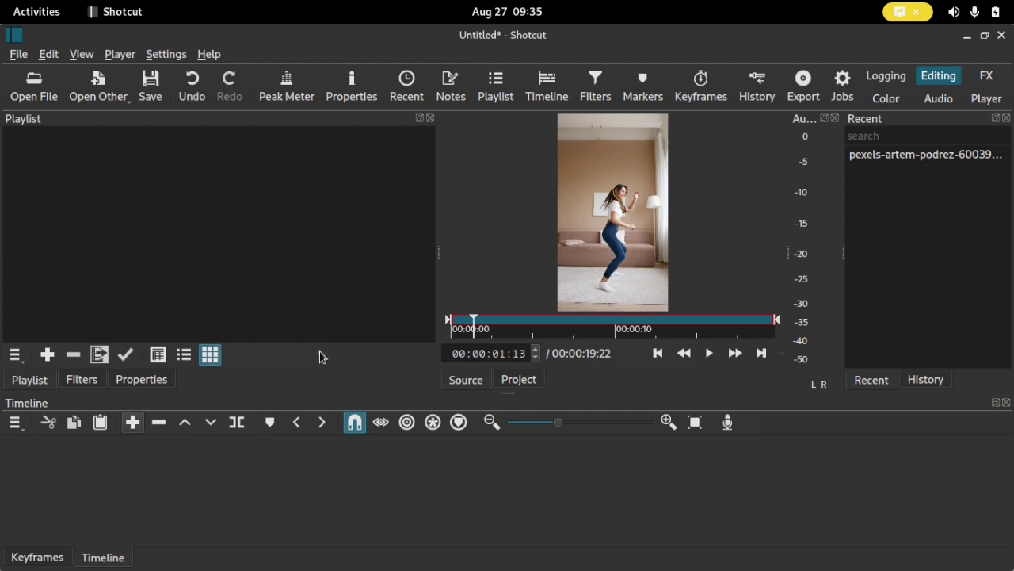
left_click(157, 446)
left_click_drag(157, 445, 108, 445)
Play the first seconds of the timeline clip and return the playhead to the start.
left_click(710, 353)
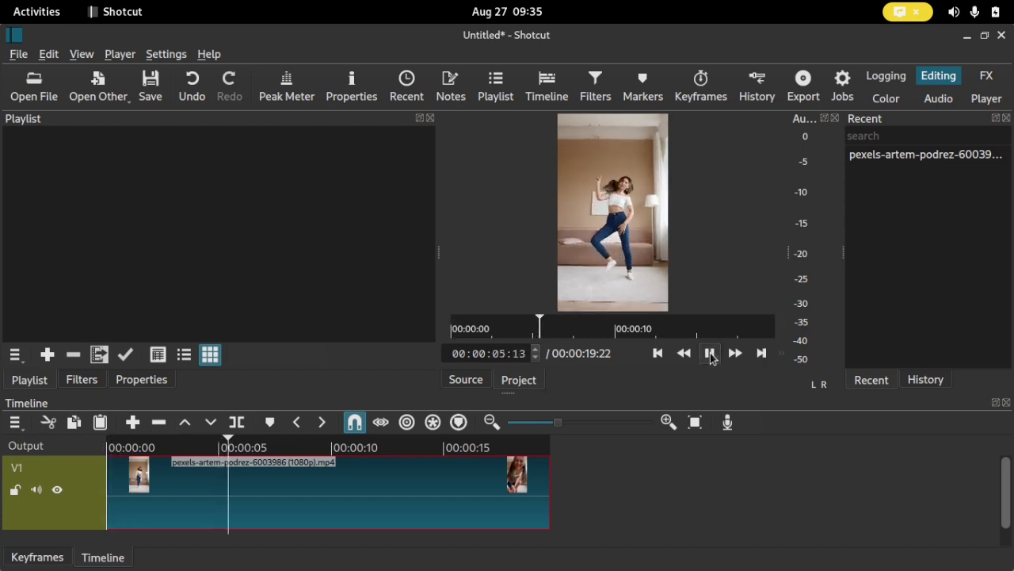
left_click(709, 353)
left_click(658, 352)
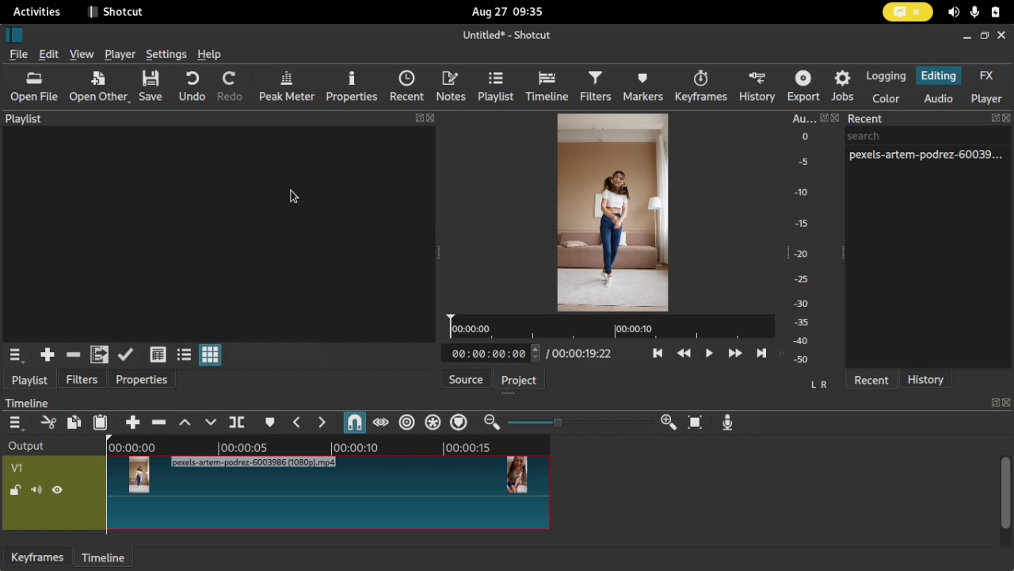
Examine the project's video mode choices, including the non-broadcast modes and the custom mode's resolution, aspect ratio and frame rate settings.
left_click(167, 57)
mouse_move(206, 111)
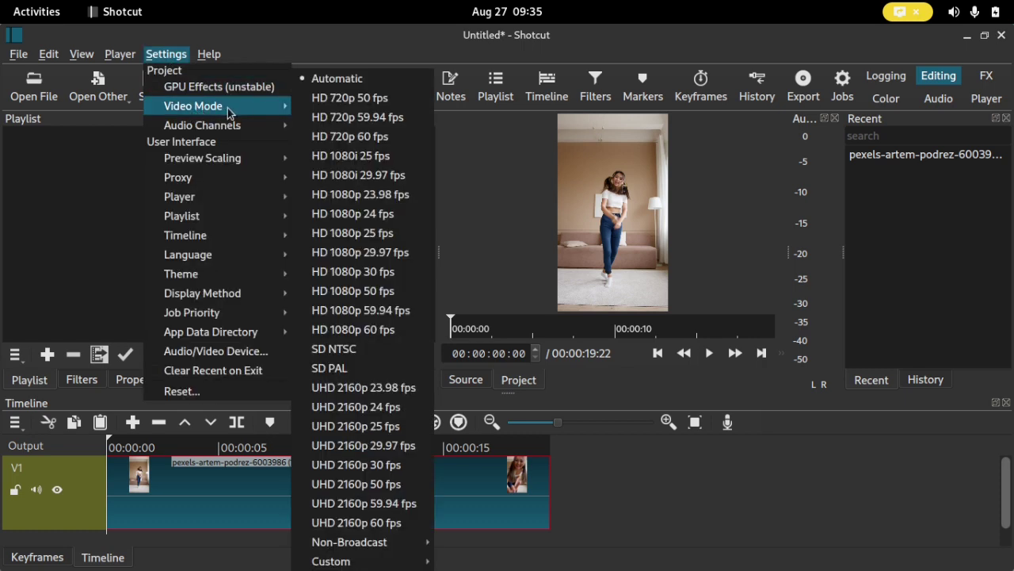
mouse_move(389, 542)
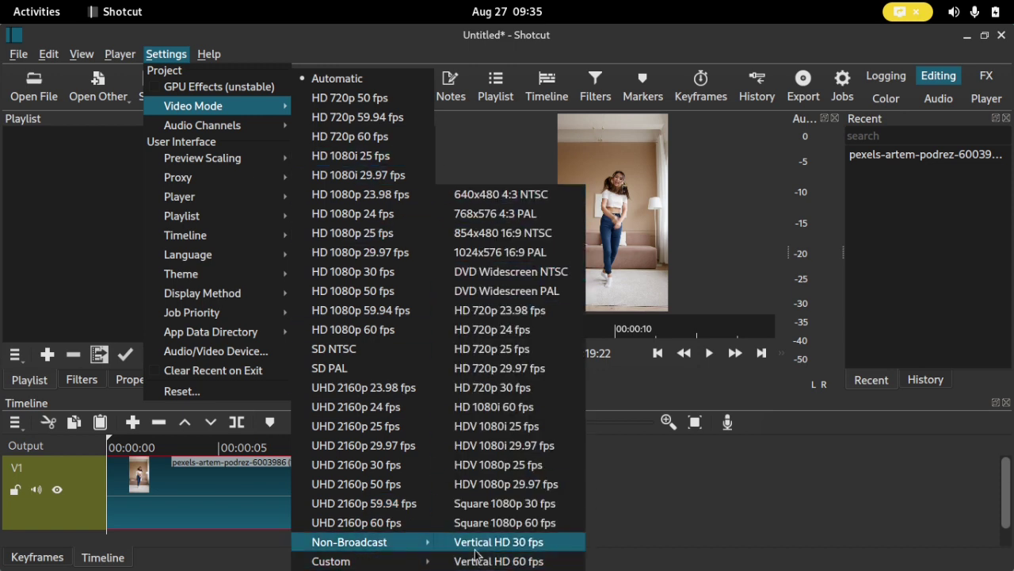
mouse_move(406, 566)
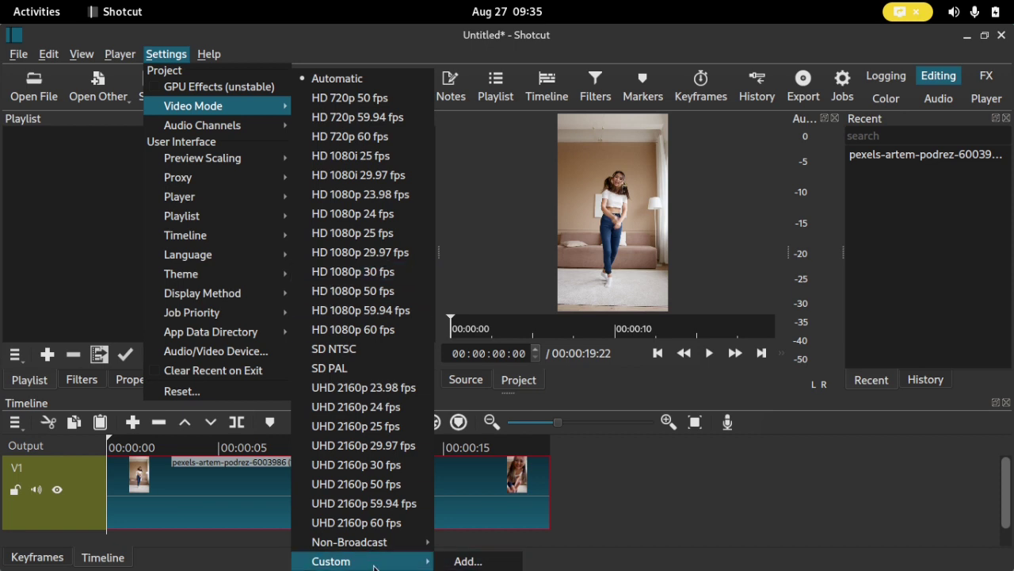
left_click(460, 563)
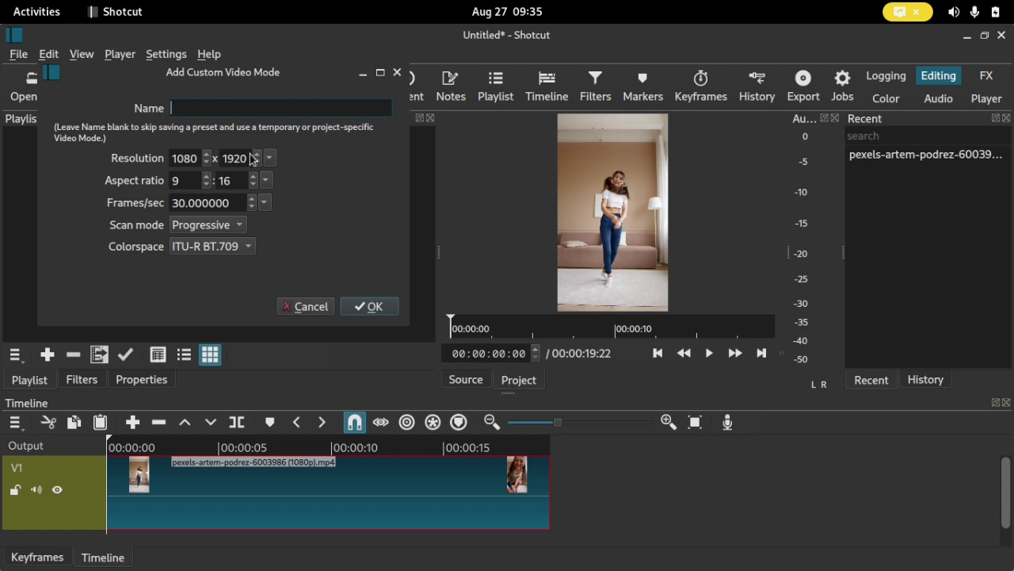
left_click(173, 158)
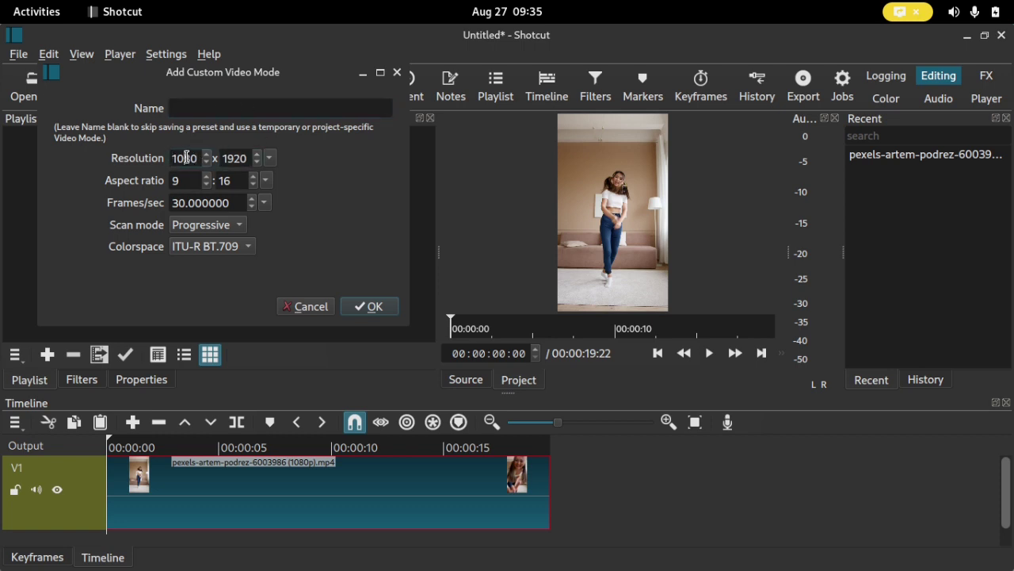
left_click(227, 203)
left_click(223, 103)
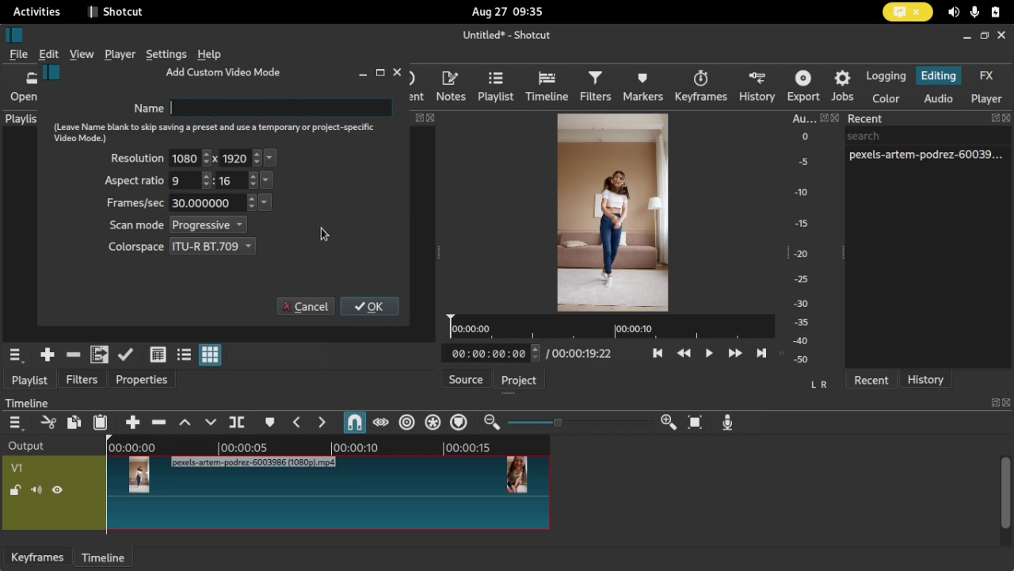
left_click(307, 309)
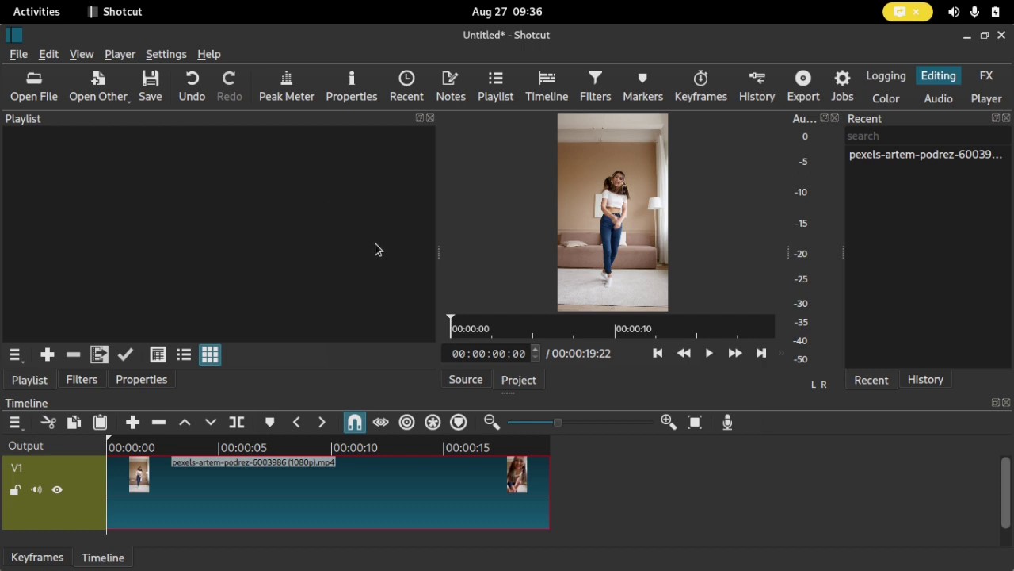
Check the clip's playback from the start and set the preview scaling to 360p.
left_click(709, 352)
left_click(709, 352)
left_click(657, 352)
left_click(162, 52)
mouse_move(210, 160)
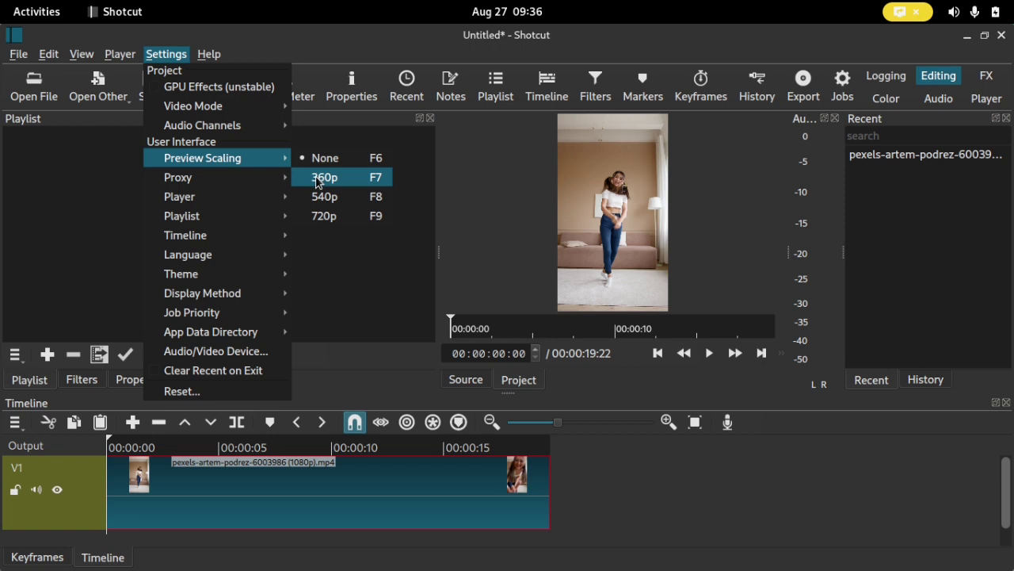
left_click(344, 181)
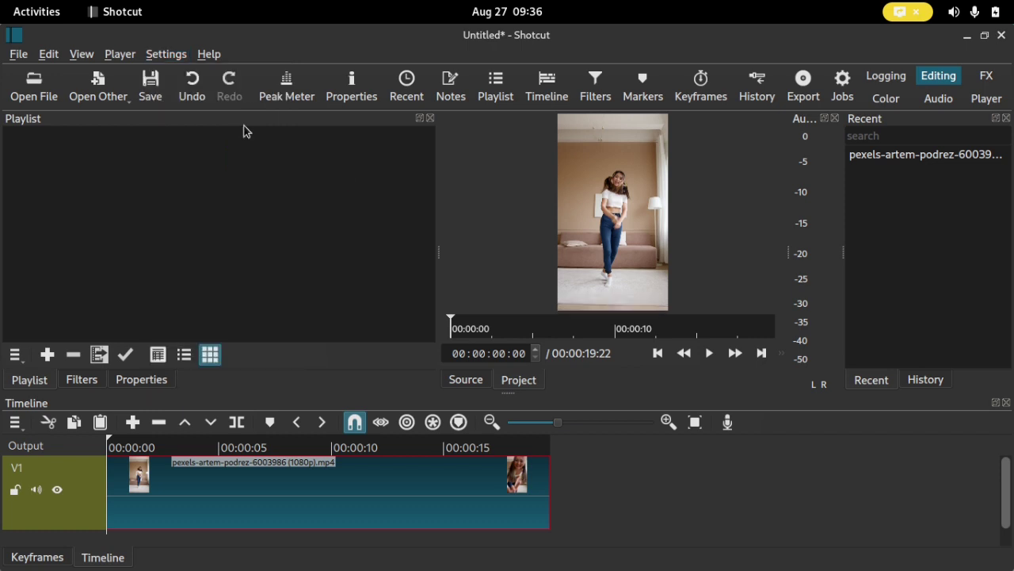
Turn on proxy use and create the missing proxies for every file in the project.
left_click(167, 54)
mouse_move(225, 182)
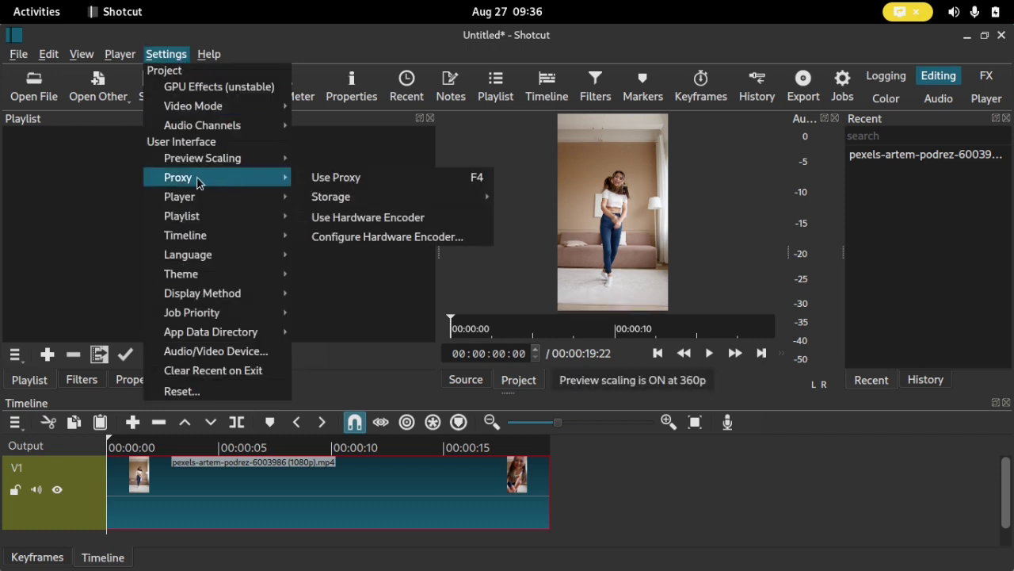
left_click(306, 179)
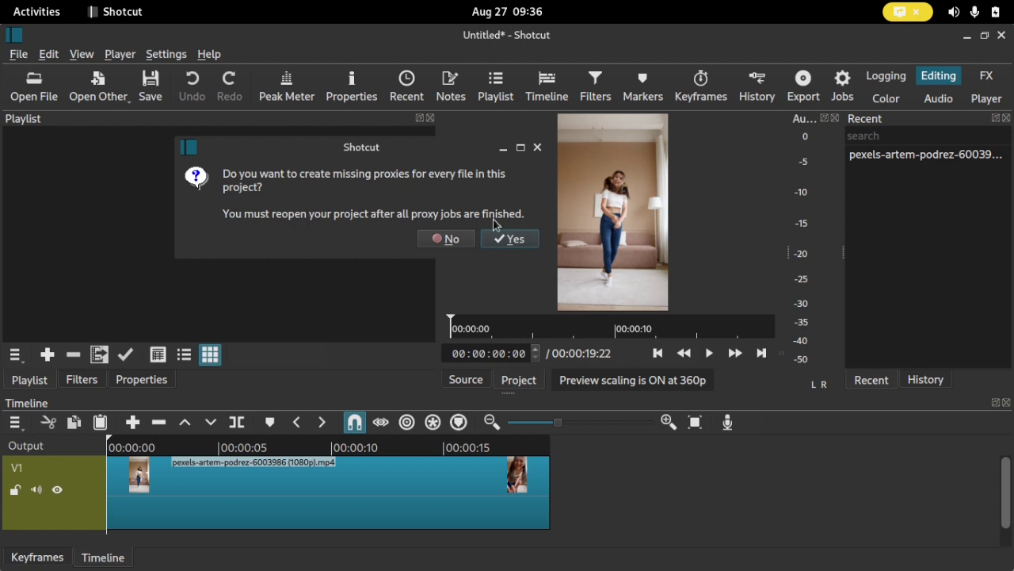
left_click(507, 241)
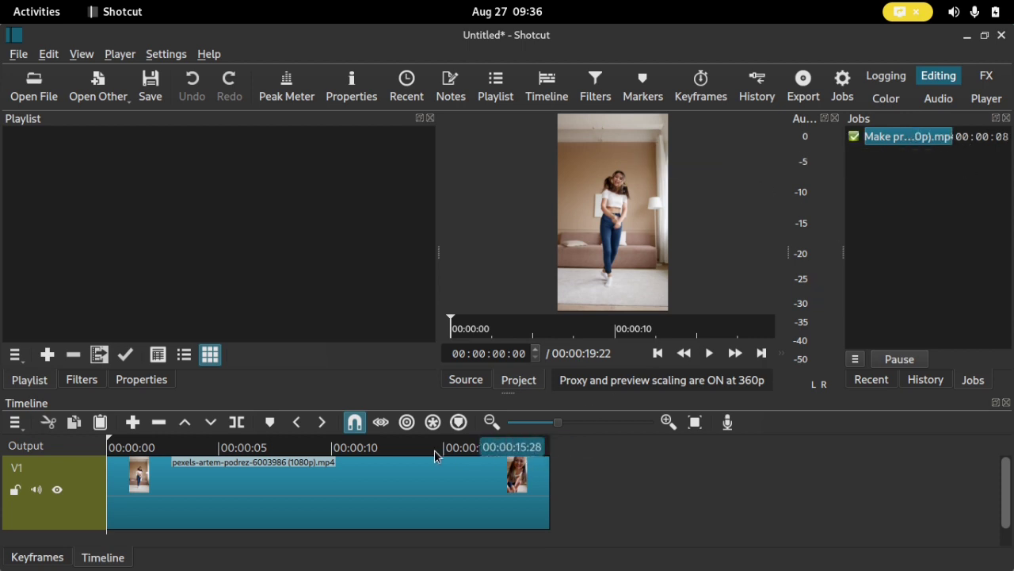
Preview the later part of the clip and place the playhead at 00:00:15:28.
left_click_drag(134, 445, 472, 454)
left_click(711, 354)
key("space")
left_click_drag(472, 450, 466, 450)
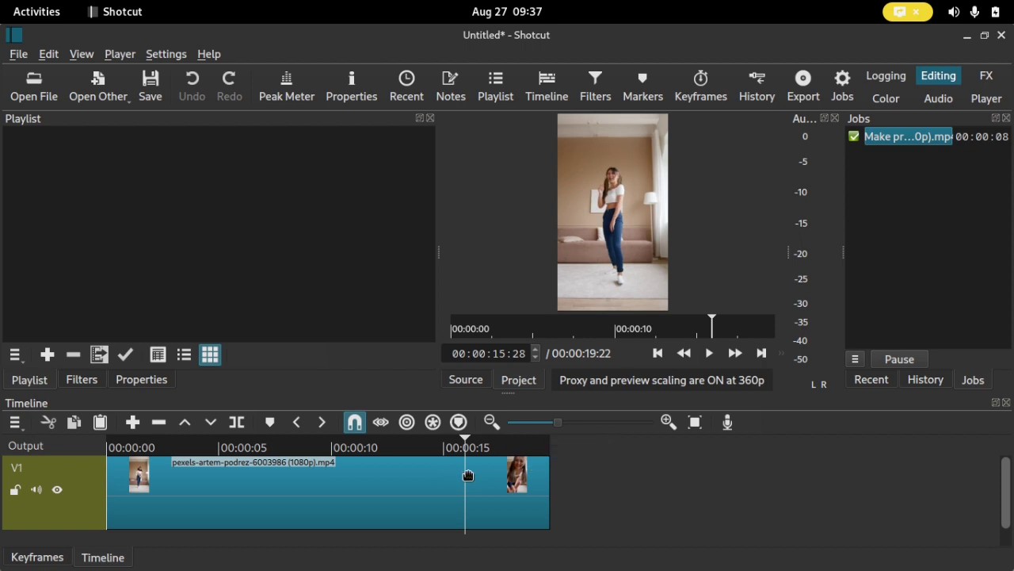
Try trimming the clip's end back to 00:00:15:28, and extend it out again to 00:00:19:18.
left_click_drag(547, 469, 448, 472)
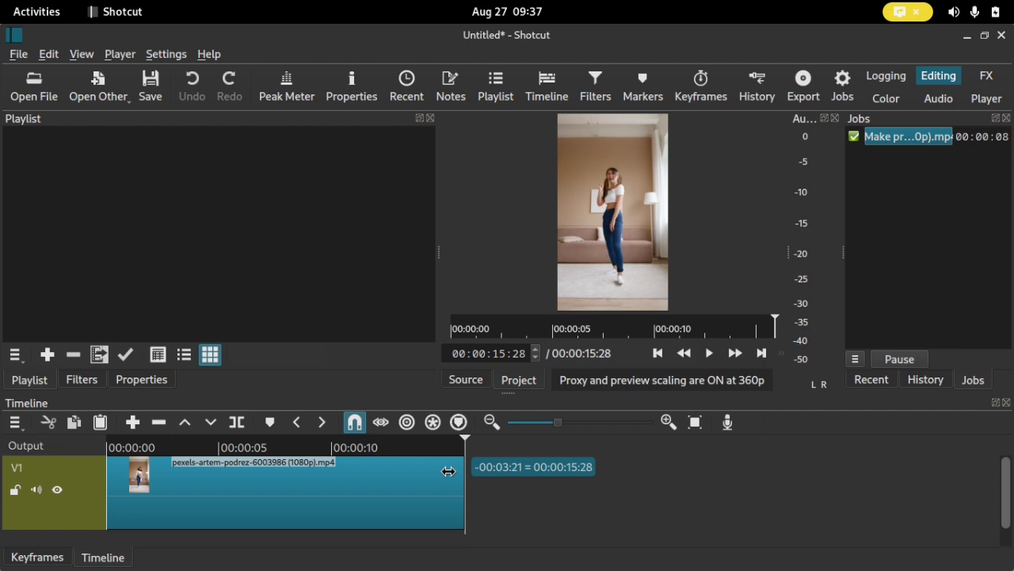
left_click_drag(449, 471, 588, 475)
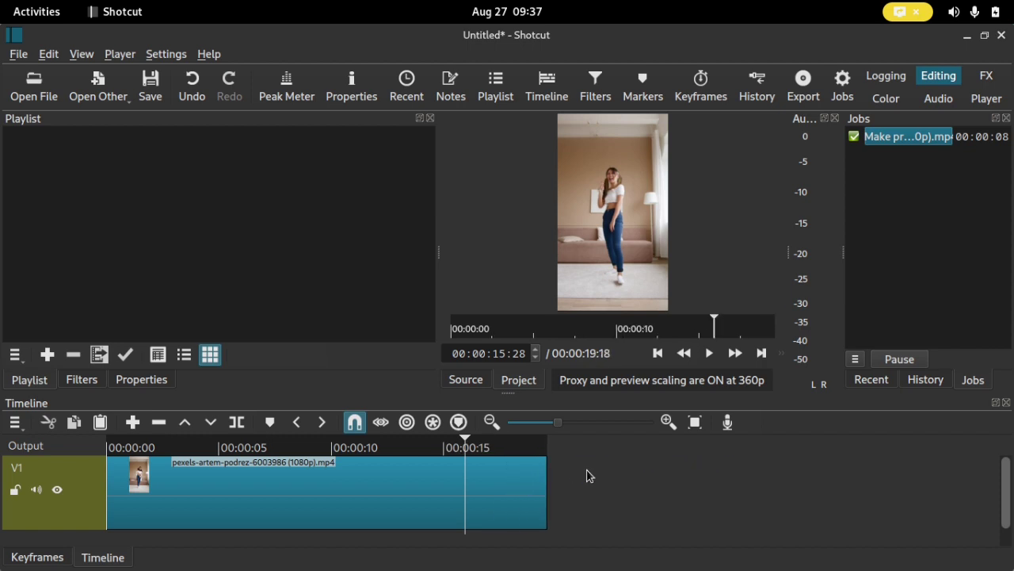
Split the clip at 00:00:15:28 and delete the section after the cut.
left_click(236, 422)
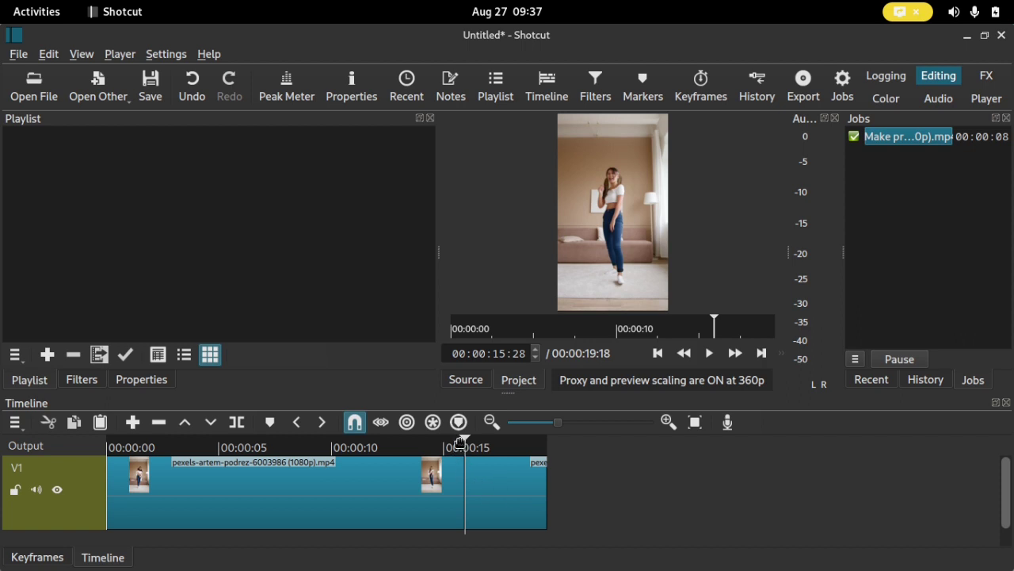
left_click(468, 463)
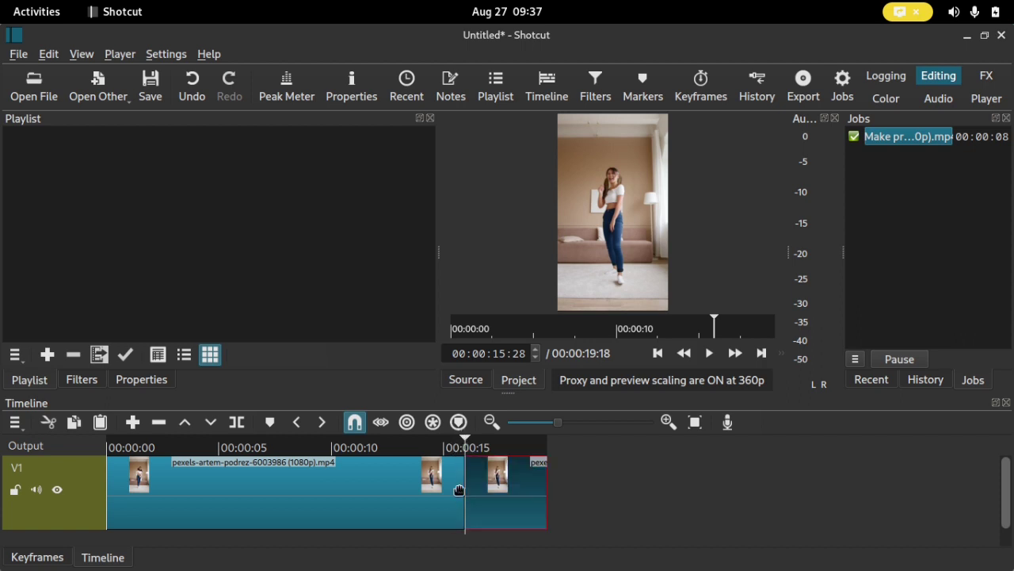
mouse_move(466, 452)
left_mouse_down()
mouse_move(431, 452)
mouse_move(473, 448)
left_mouse_up()
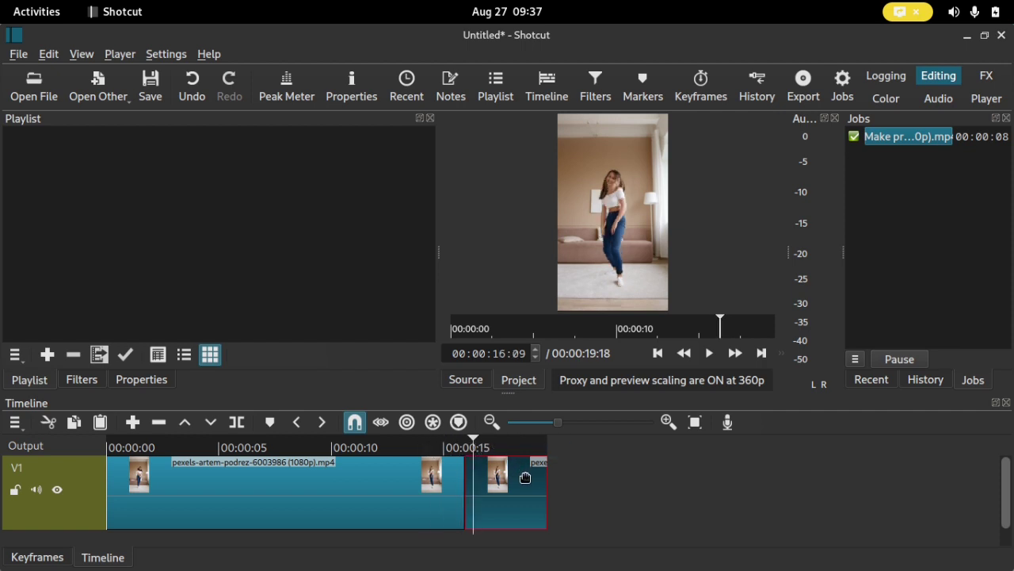
key("Delete")
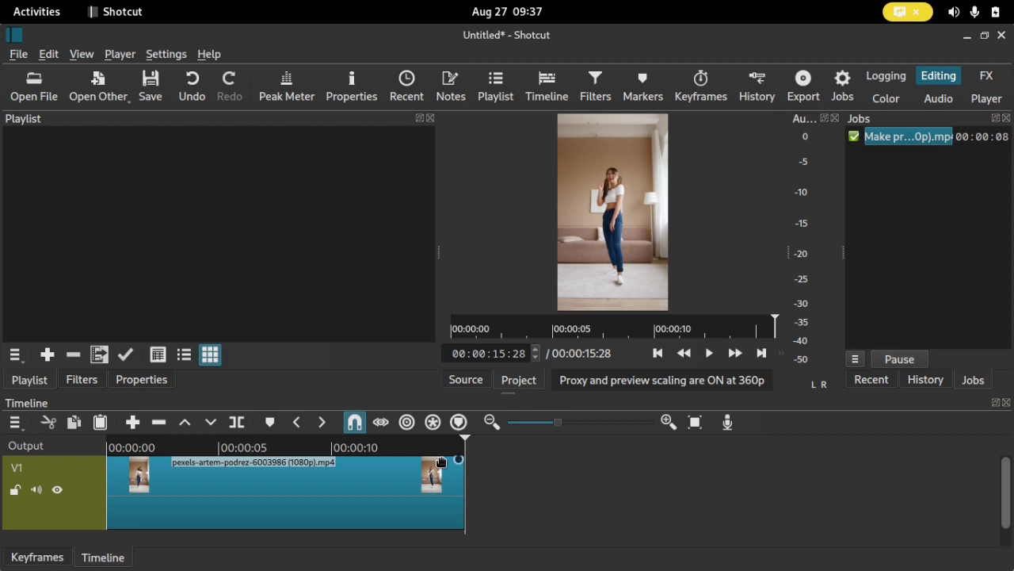
Return the playhead to the start of the project and bring up the filters of the dance clip.
left_click_drag(378, 448, 72, 464)
left_click(657, 353)
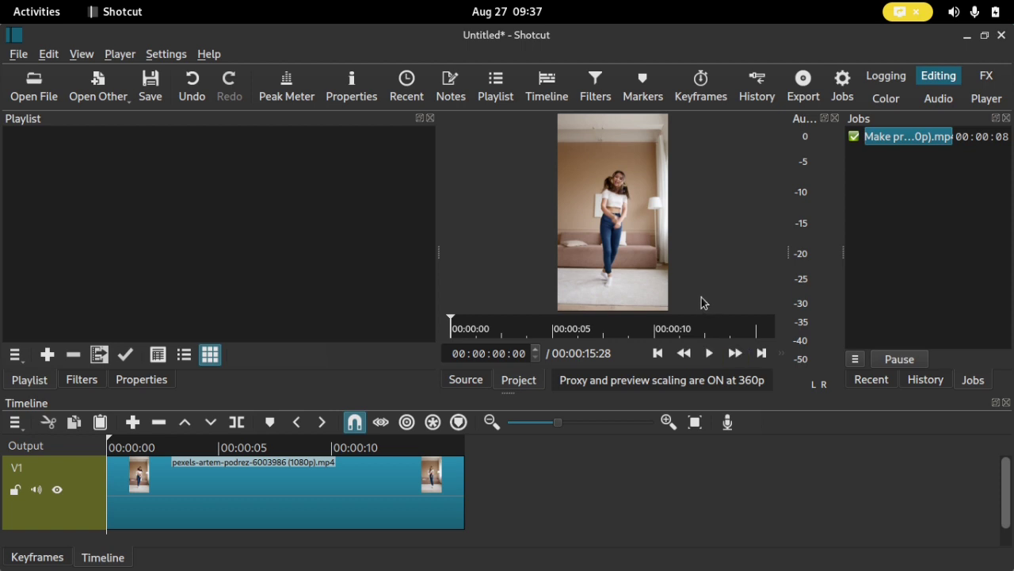
left_click(234, 483)
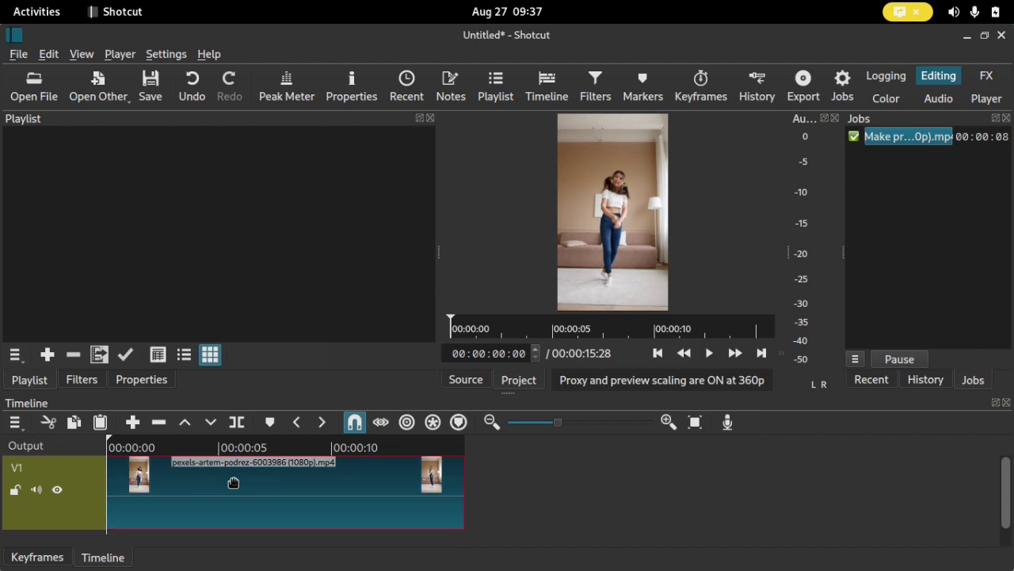
left_click(82, 381)
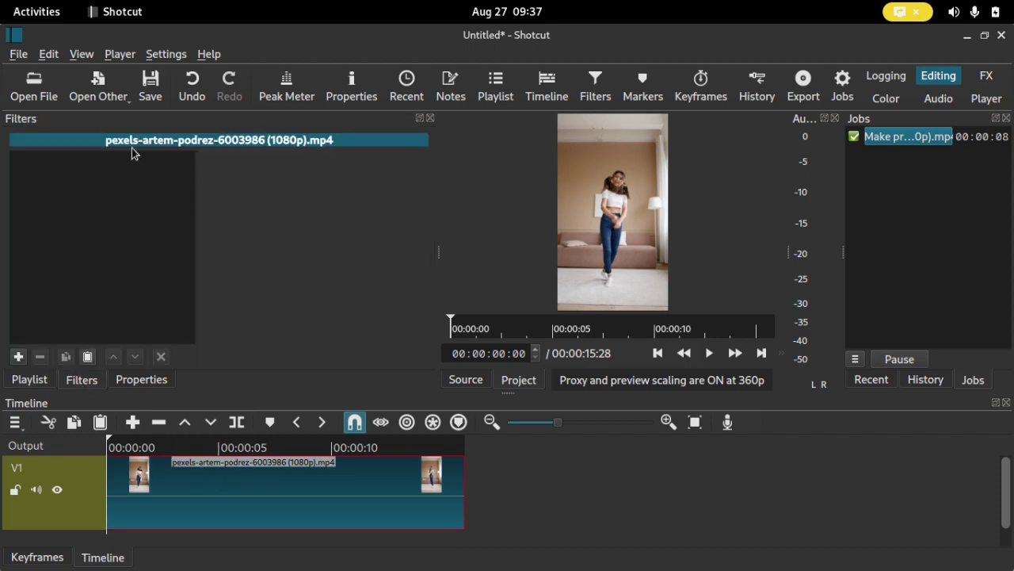
left_click(79, 54)
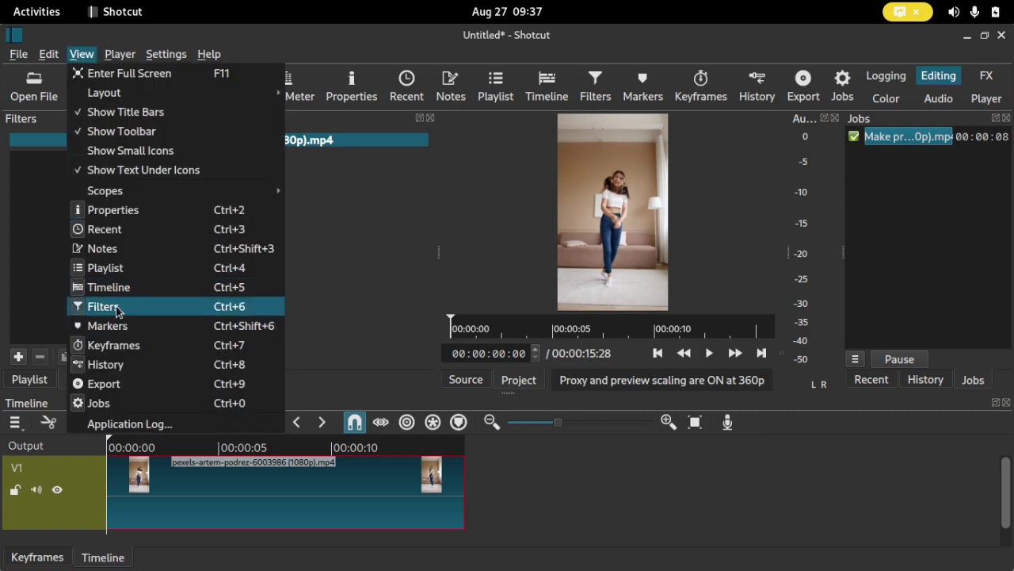
left_click(168, 310)
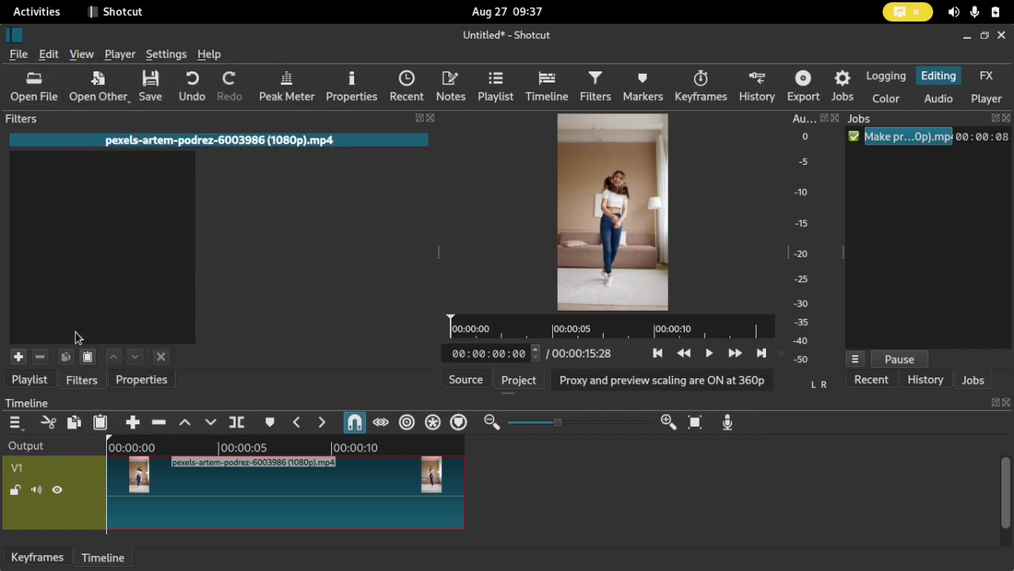
Search the filters for "motion" and add the Motion Tracker filter to the clip.
left_click(17, 358)
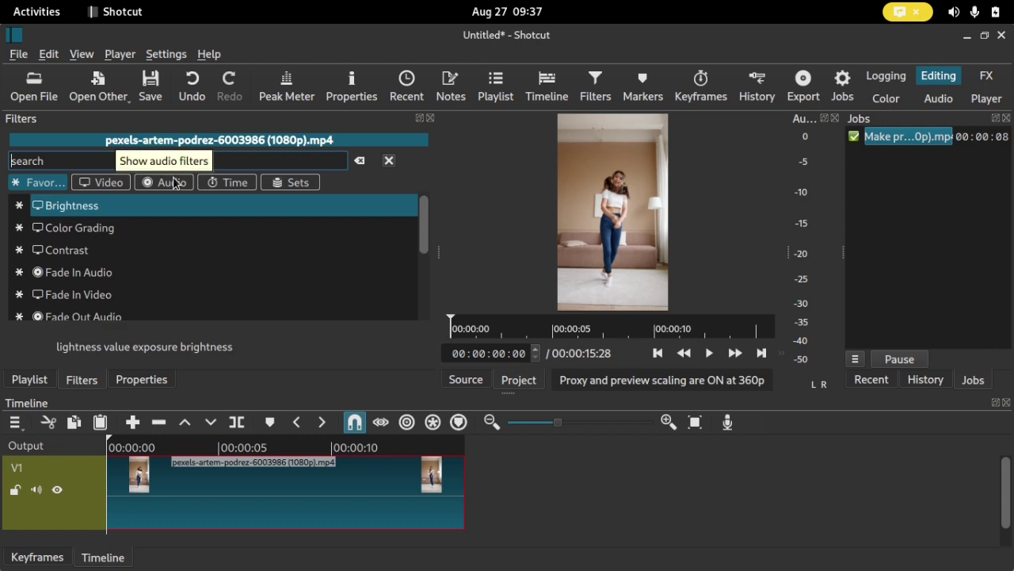
type("mo")
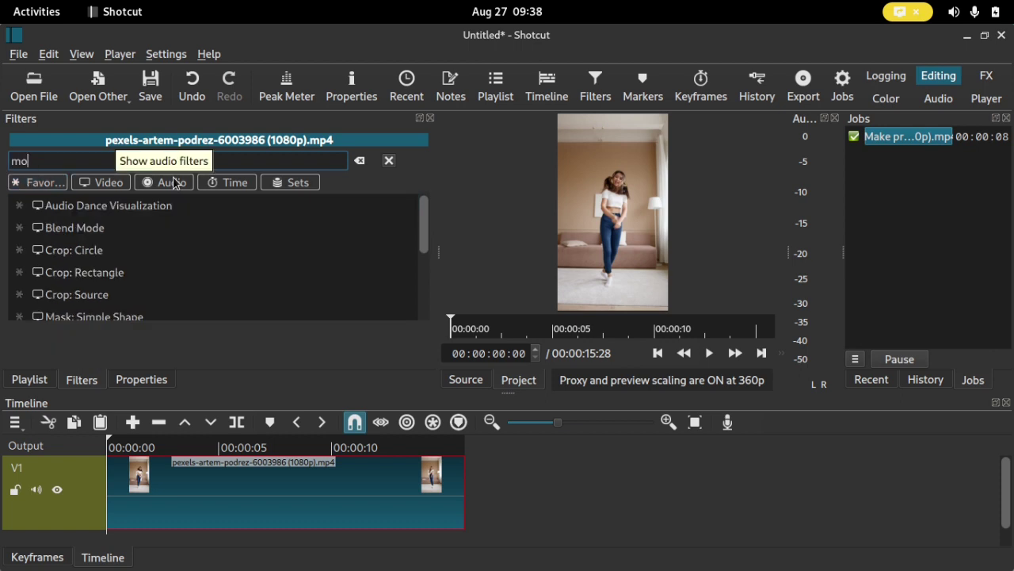
type("tion")
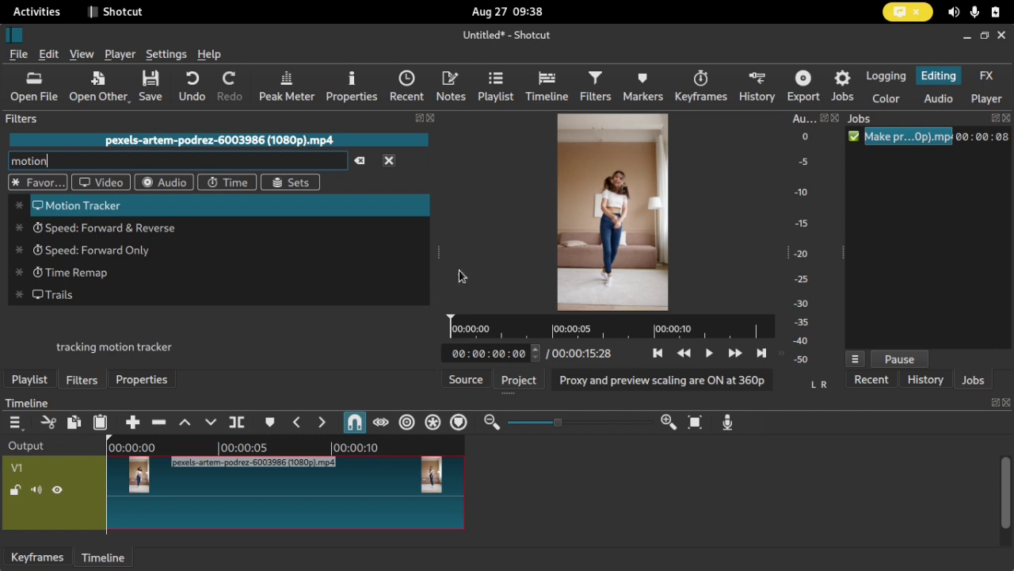
key("Return")
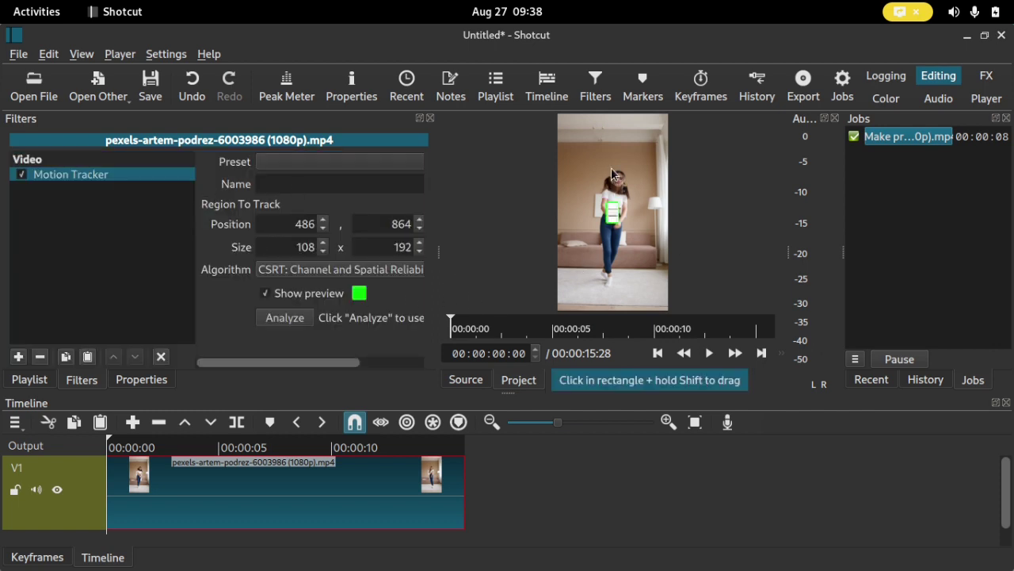
Move and resize the tracking region around the dancer's head, to about 214 x 211 at position 495, 535.
left_click_drag(608, 222, 637, 198)
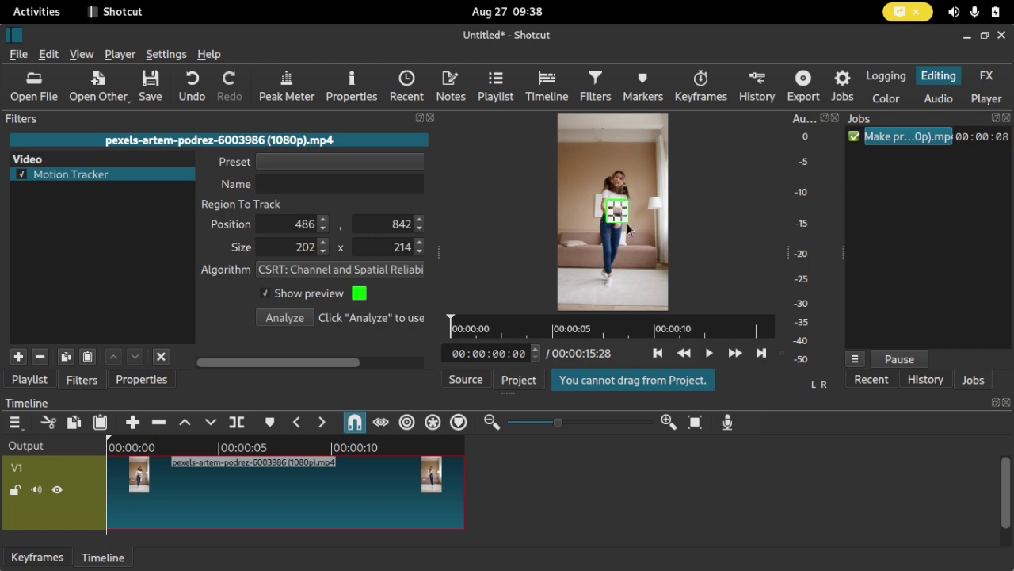
left_click_drag(627, 223, 619, 179)
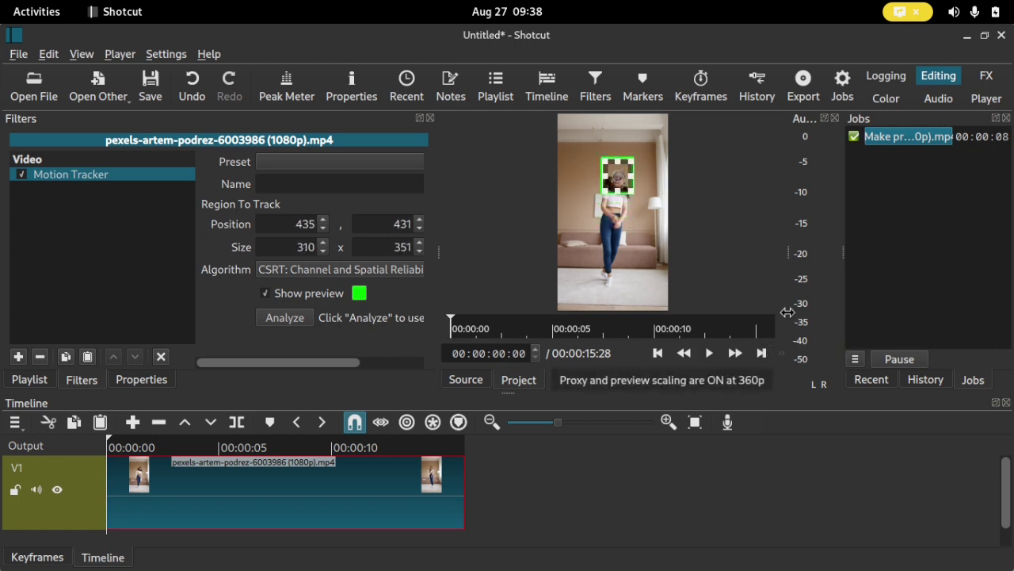
left_click_drag(790, 259, 876, 262)
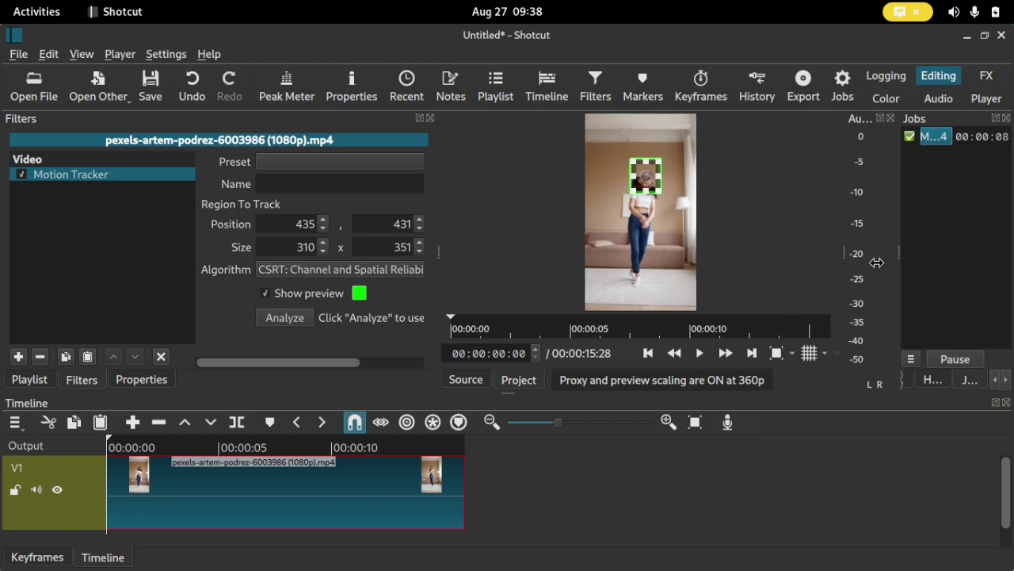
left_click(793, 354)
left_click(809, 411)
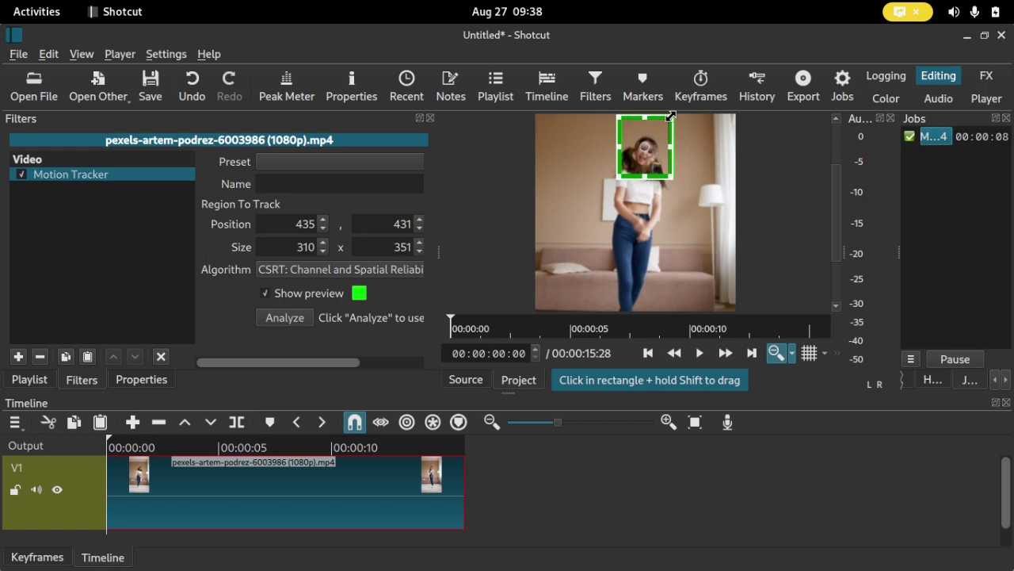
left_click_drag(671, 120, 661, 146)
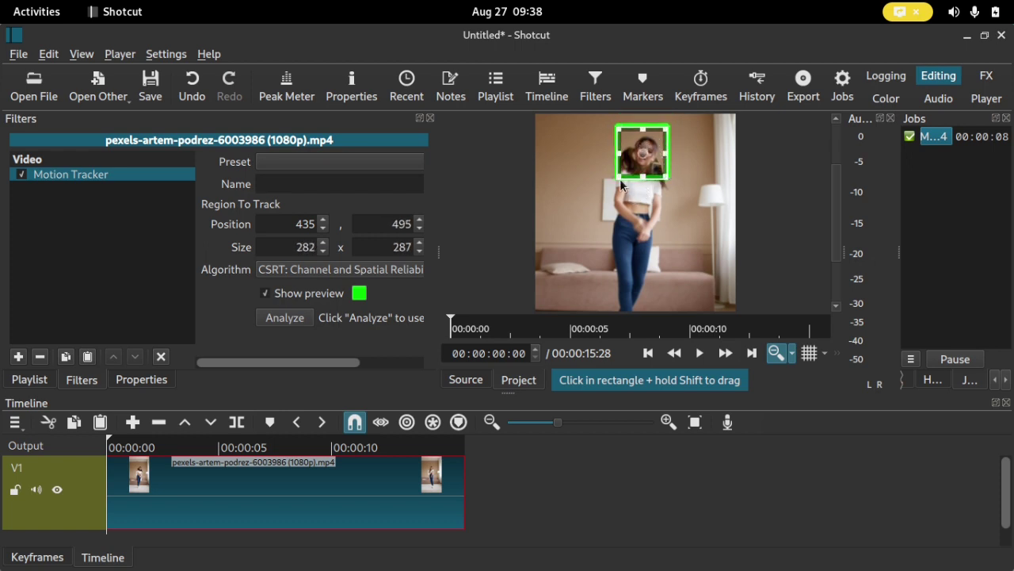
left_click_drag(619, 175, 630, 171)
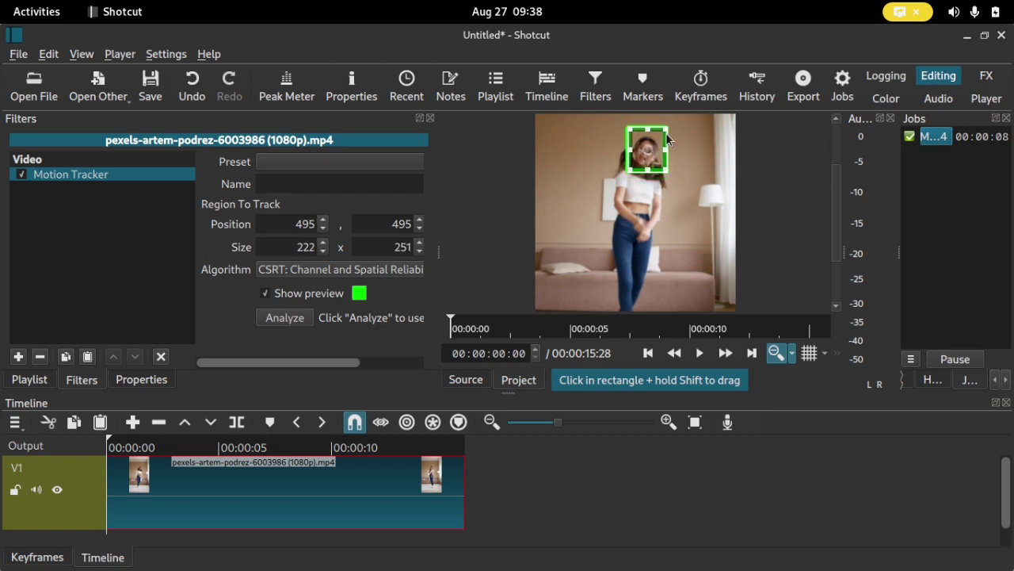
left_click_drag(666, 126, 661, 153)
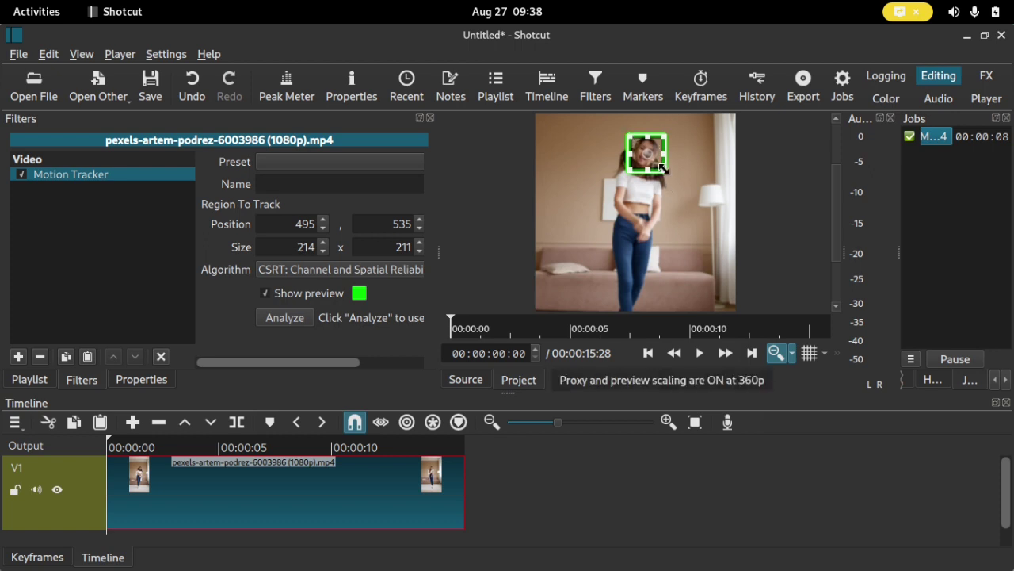
Narrow the tracking region to about 197 wide so it fits the face closely, and fit the whole frame back in the preview.
left_click(792, 353)
left_click(807, 441)
left_click_drag(832, 207, 832, 183)
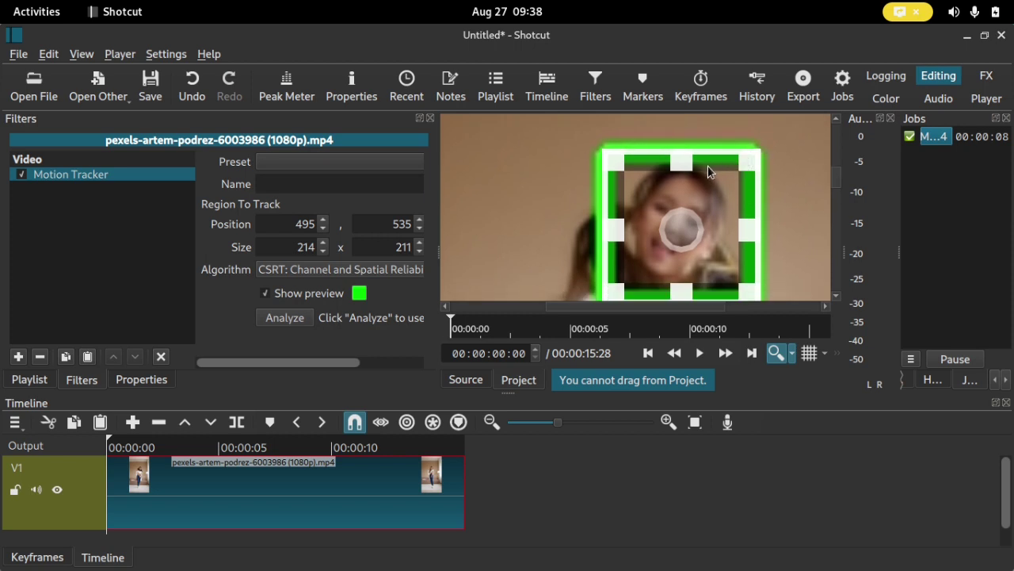
left_click_drag(747, 231, 704, 232)
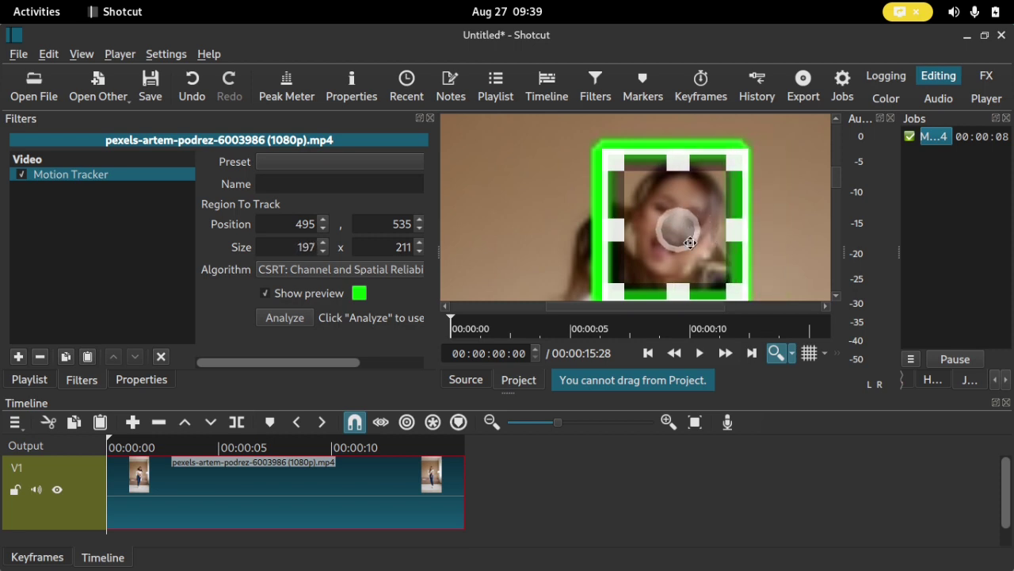
left_click(792, 352)
left_click(803, 369)
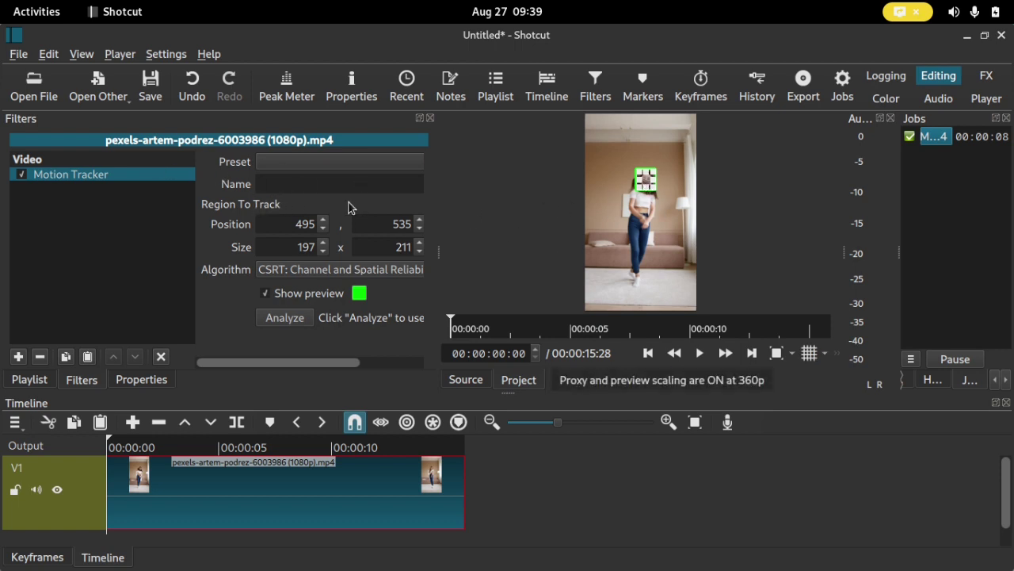
Name the motion tracker "headtrack".
left_click(309, 183)
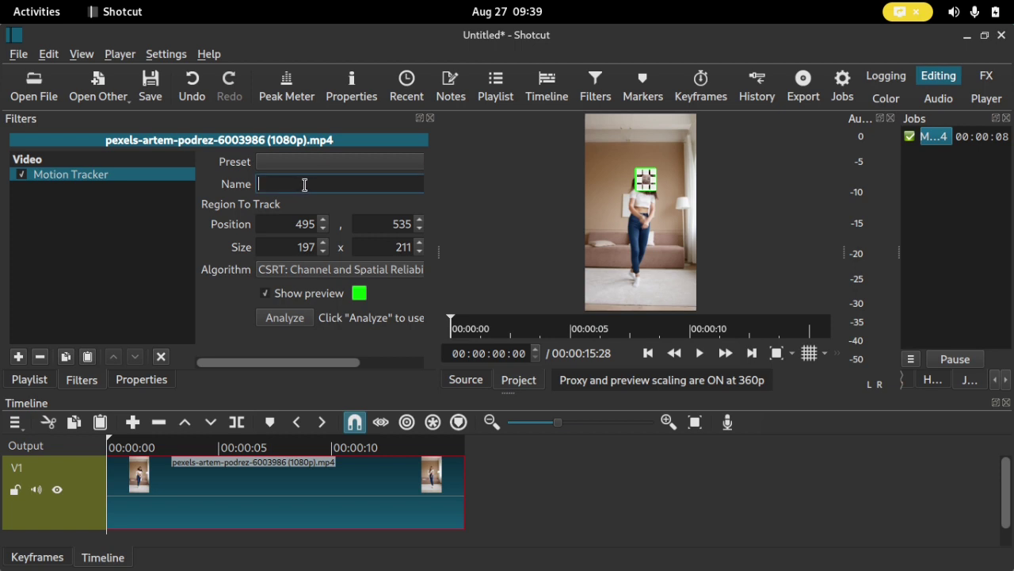
type("headtrac")
type("k")
Review the tracking algorithms available for the motion tracker without choosing another one.
left_click(287, 269)
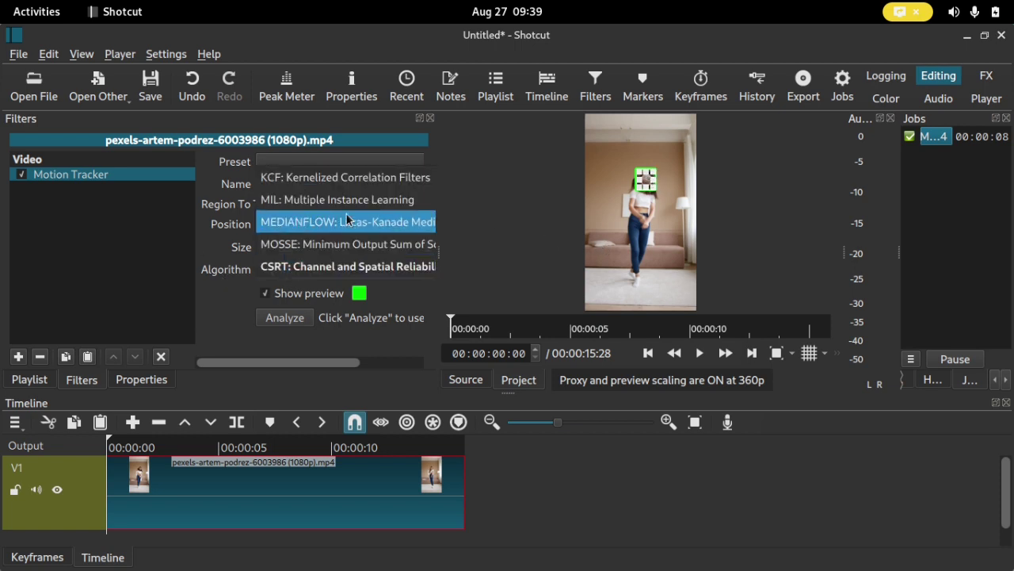
left_click(231, 277)
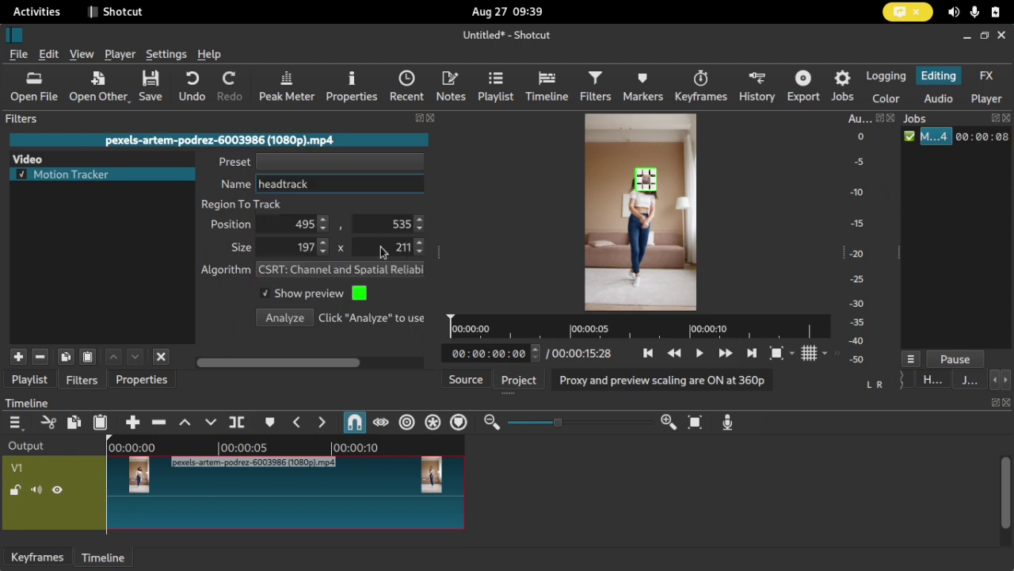
left_click(332, 273)
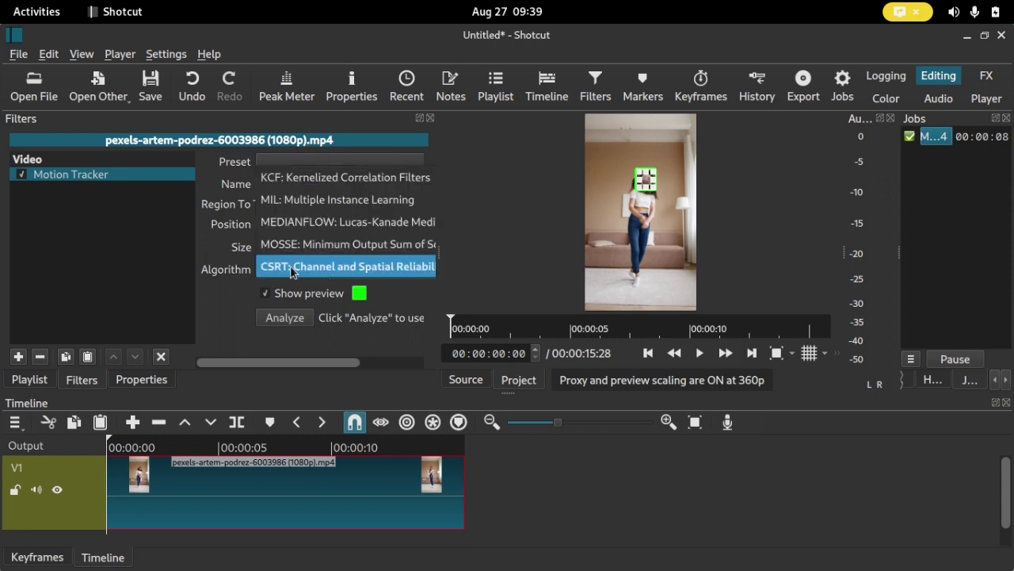
left_click(237, 278)
left_click(325, 269)
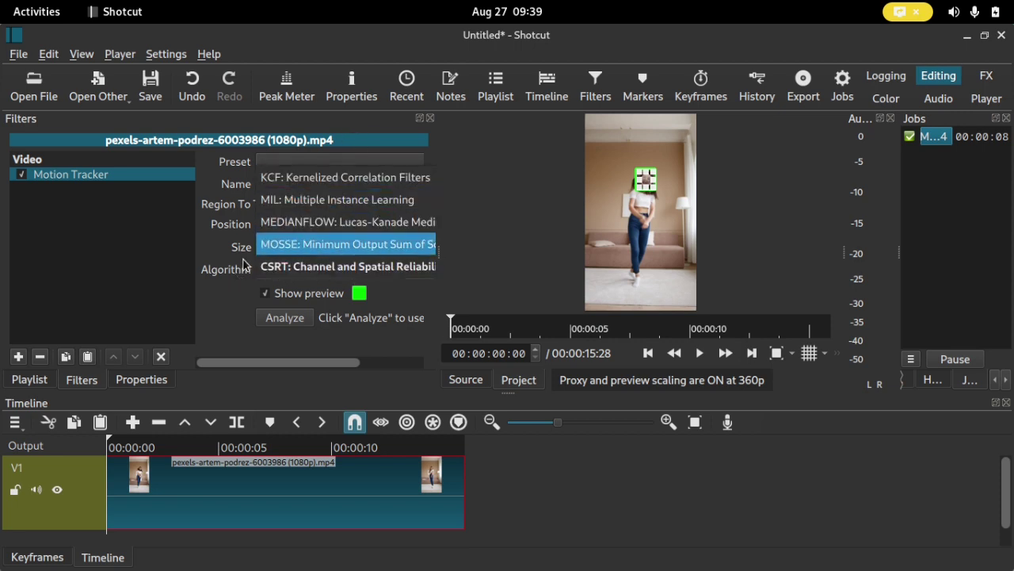
left_click(232, 279)
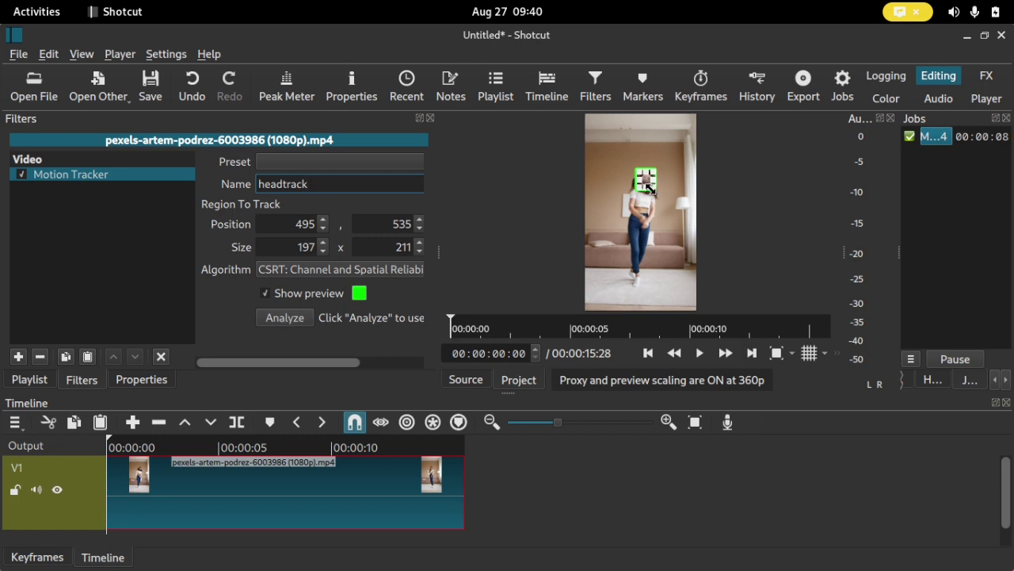
Analyze the head's motion, play the clip to check the tracking, and return the playhead to the start.
left_click(286, 320)
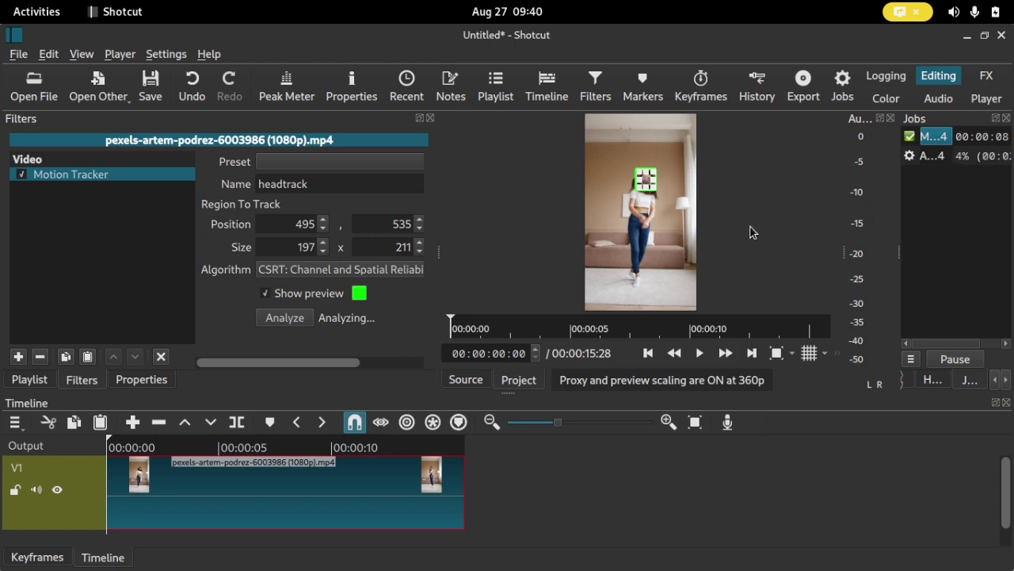
left_click(942, 162)
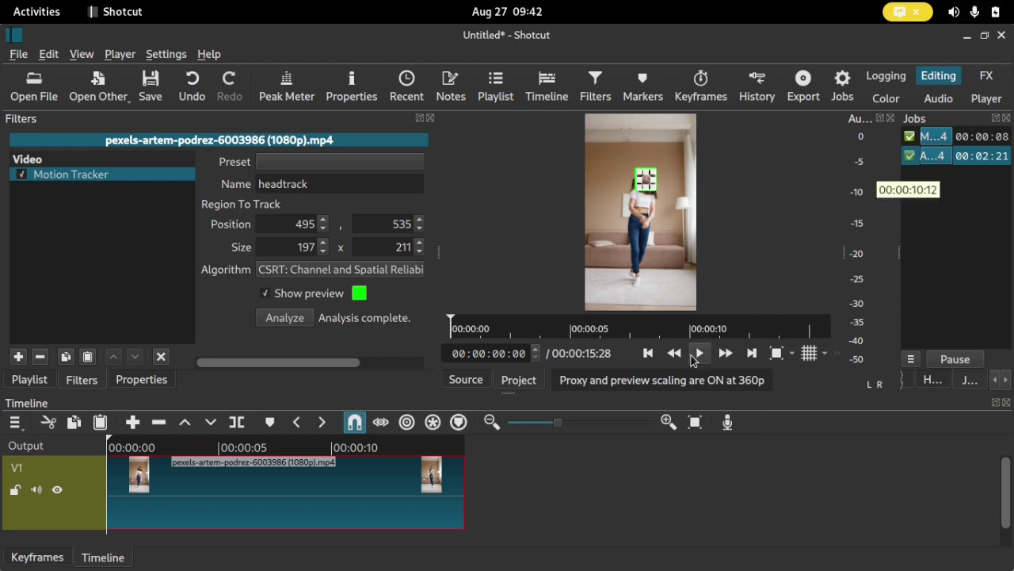
key("space")
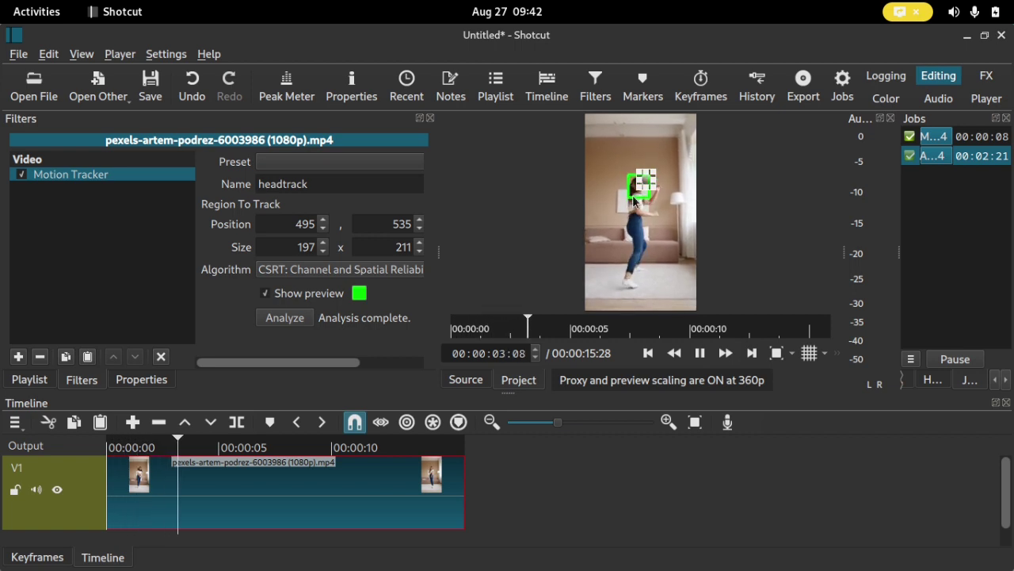
left_click(697, 352)
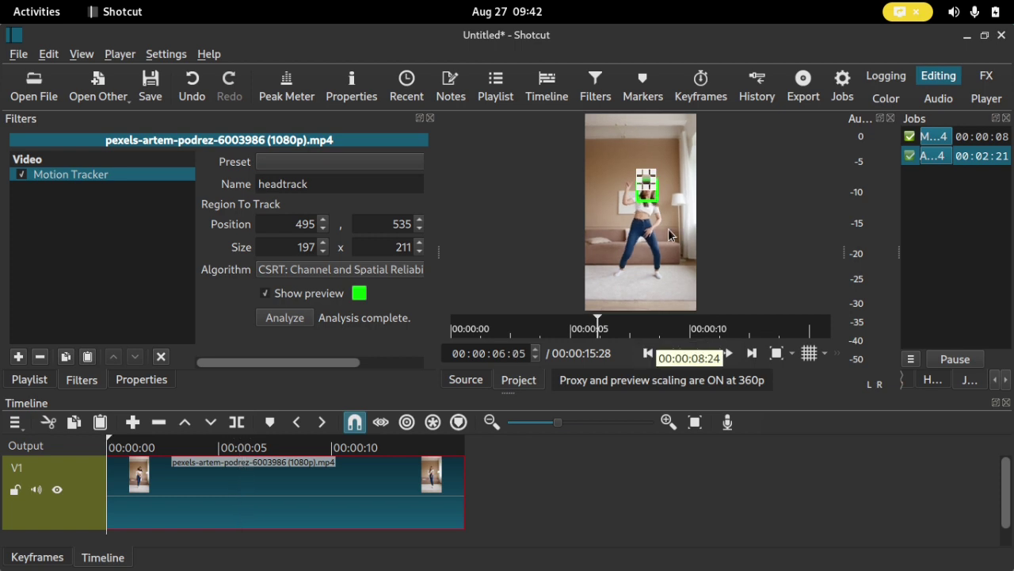
left_click(648, 353)
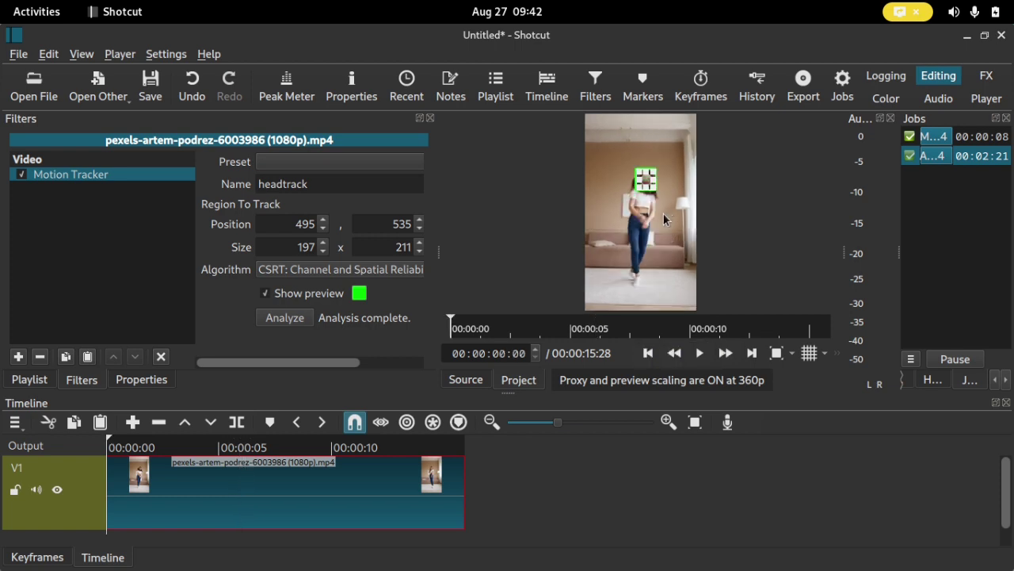
Search the filters for "size" and add the Size, Position & Rotate filter to the clip.
left_click(18, 356)
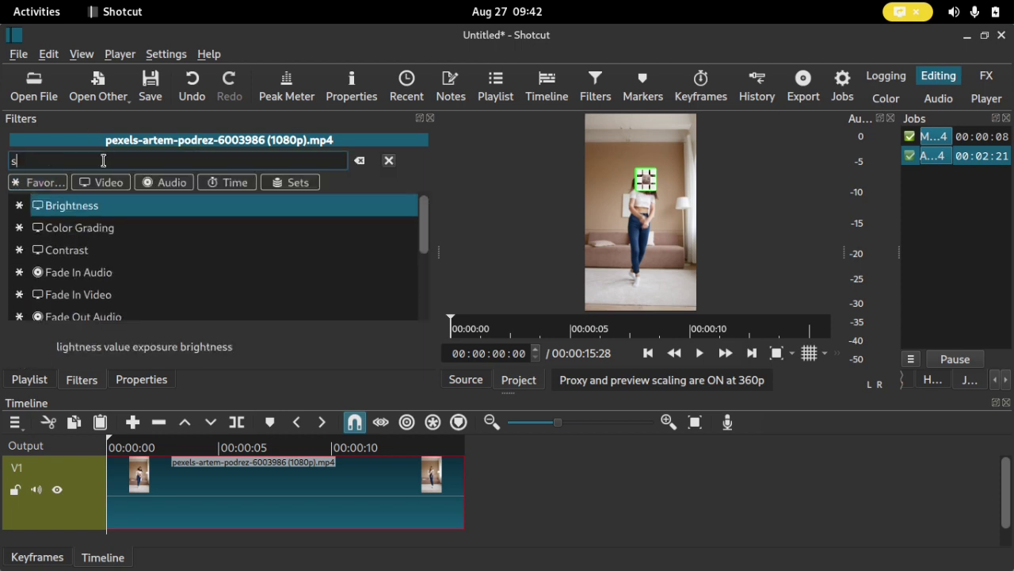
type("size")
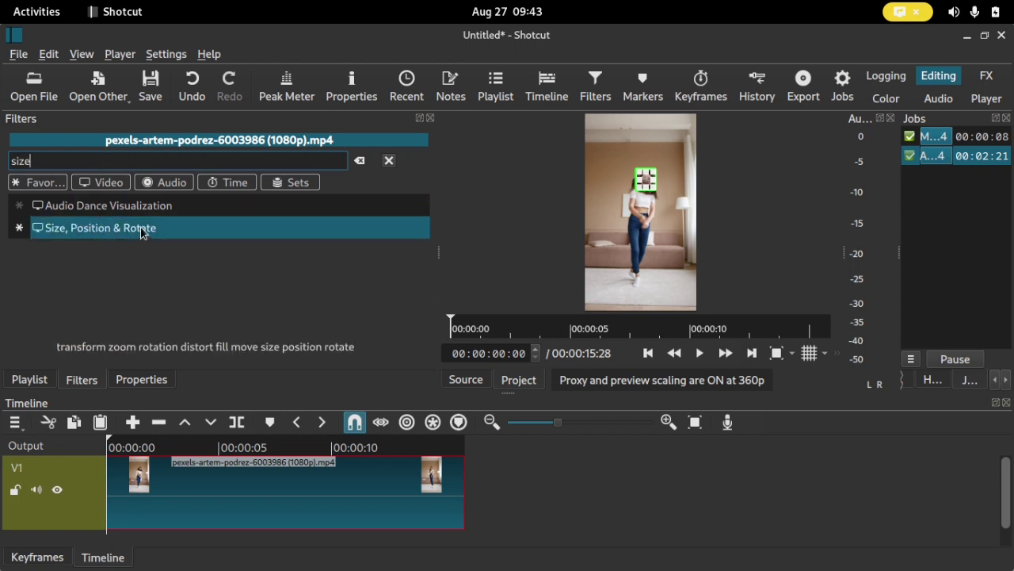
key("Return")
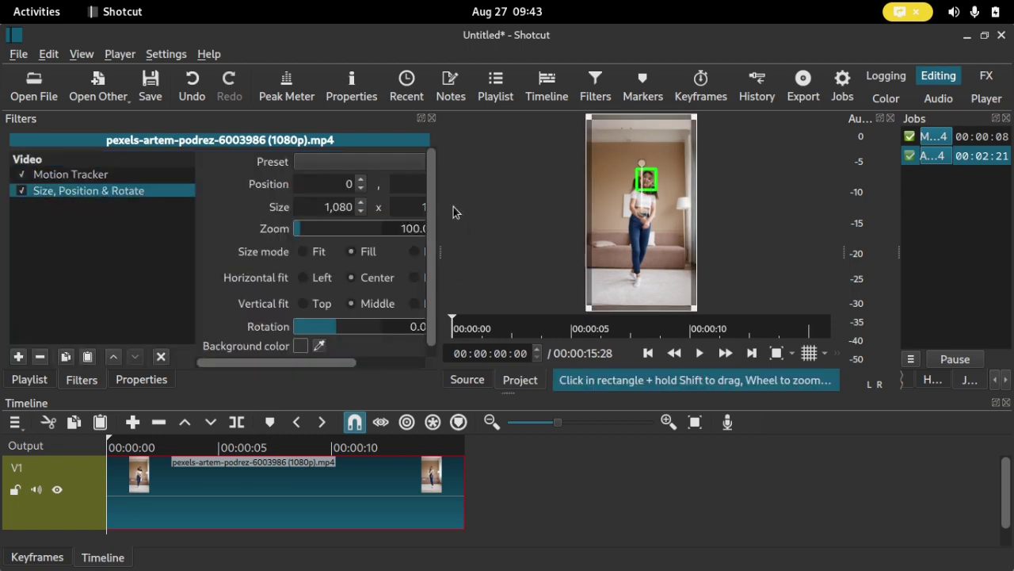
Detach the filter settings into a floating window tall enough to show every Size, Position & Rotate option.
scroll(433, 187, "down", 1)
left_click_drag(301, 363, 338, 363)
scroll(435, 246, "down", 1)
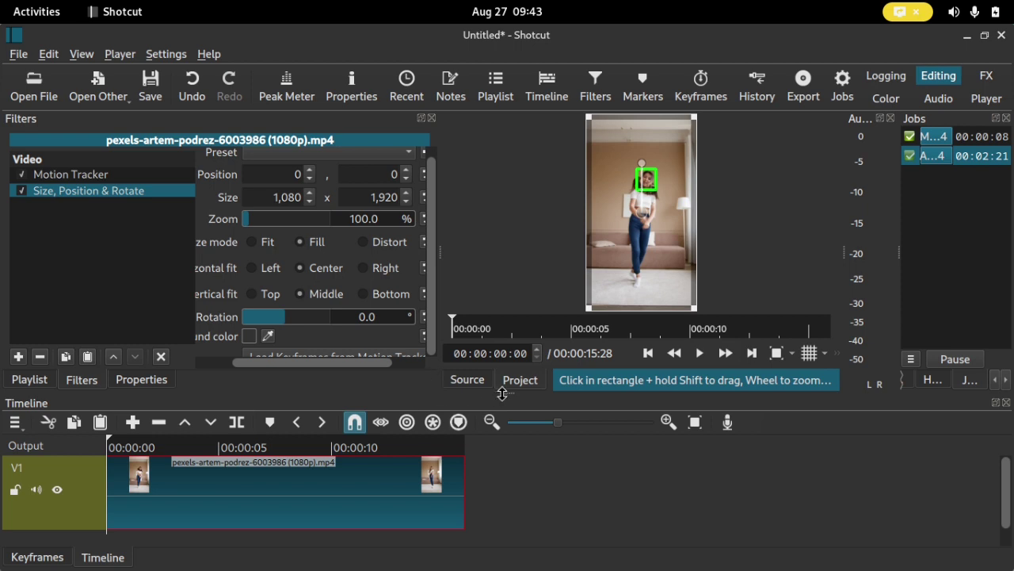
left_click_drag(507, 394, 517, 442)
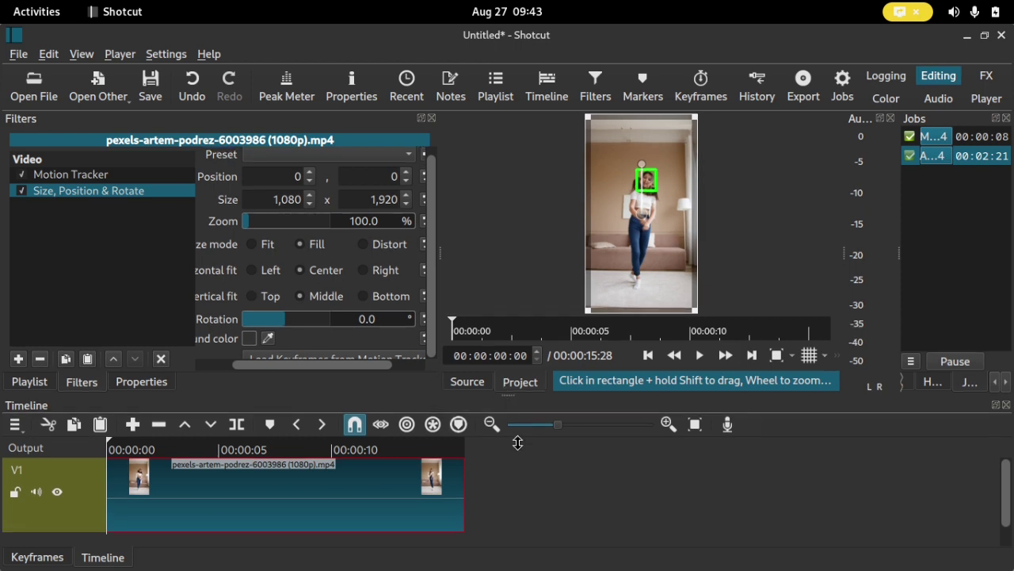
double_click(406, 114)
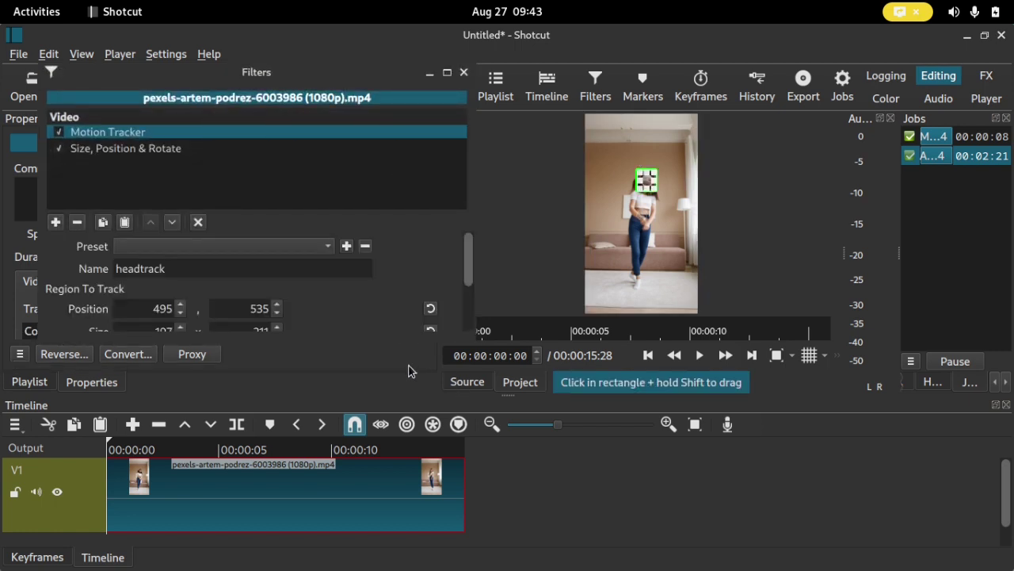
left_click_drag(472, 341, 472, 485)
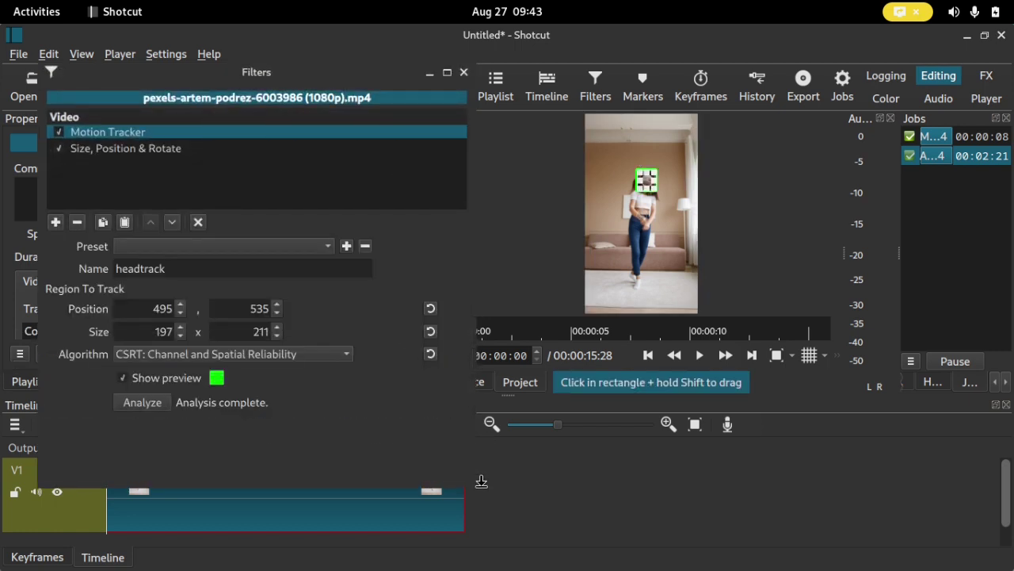
left_click(146, 150)
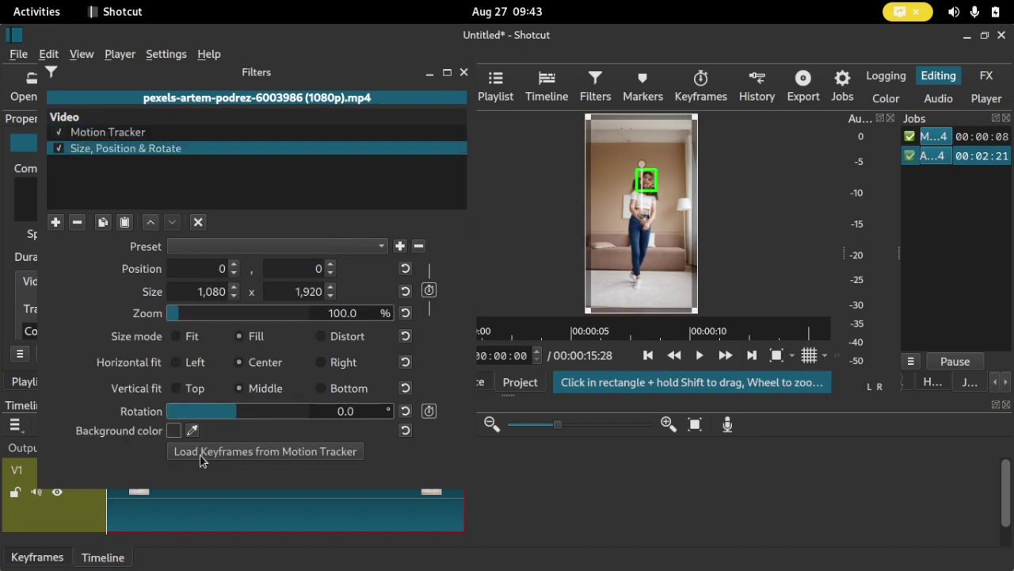
Start loading keyframes from the motion tracker into Size, Position & Rotate, with "headtrack" as the tracker.
left_click(301, 457)
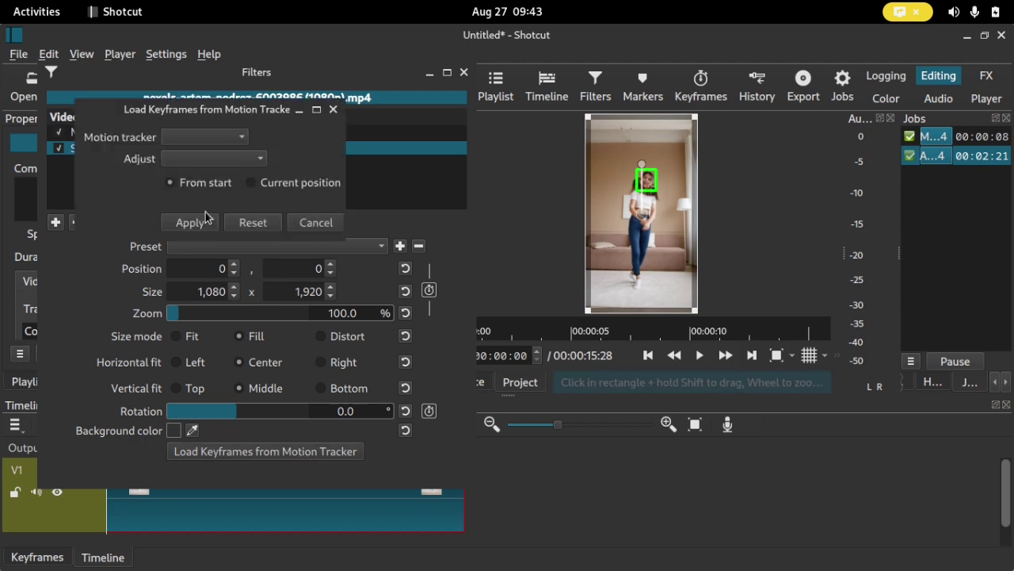
left_click_drag(193, 109, 238, 149)
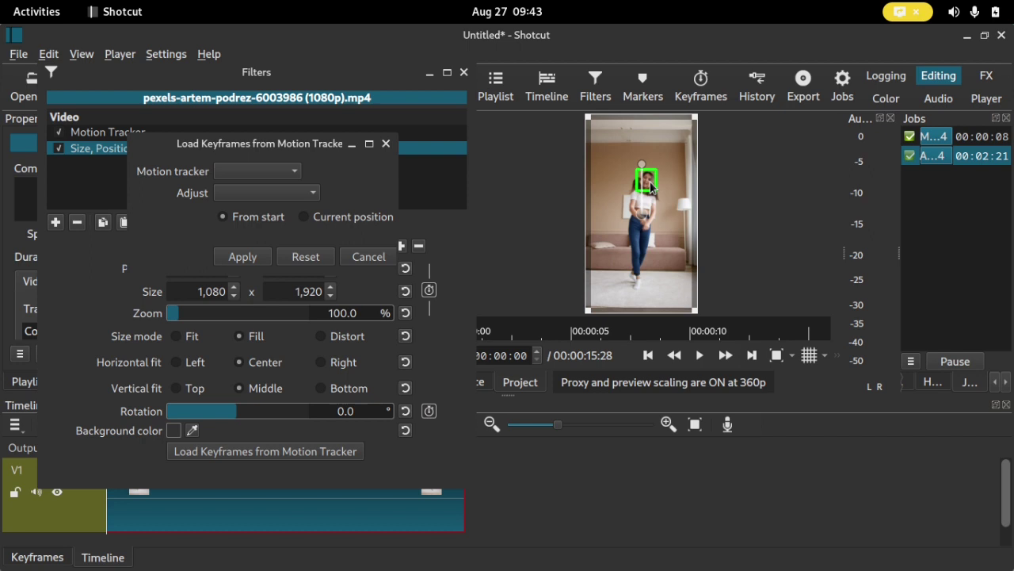
left_click(247, 171)
left_click(188, 171)
left_click(269, 173)
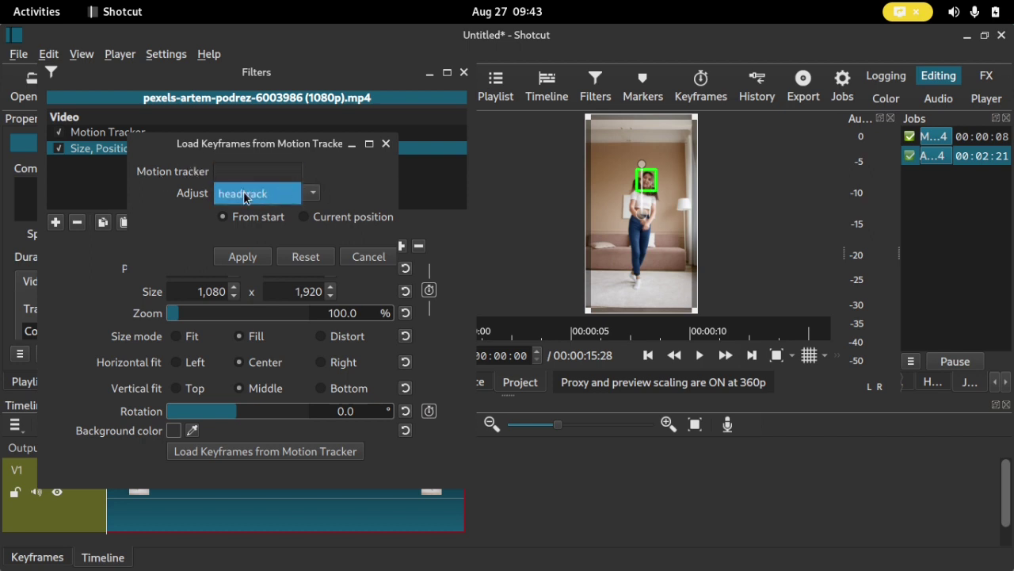
left_click(247, 195)
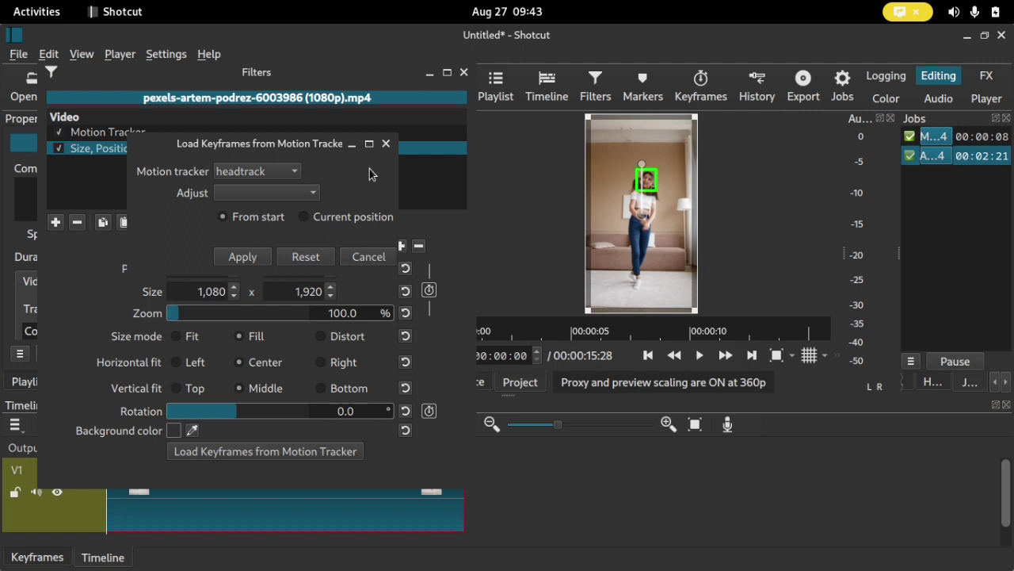
left_click(235, 176)
left_click(250, 193)
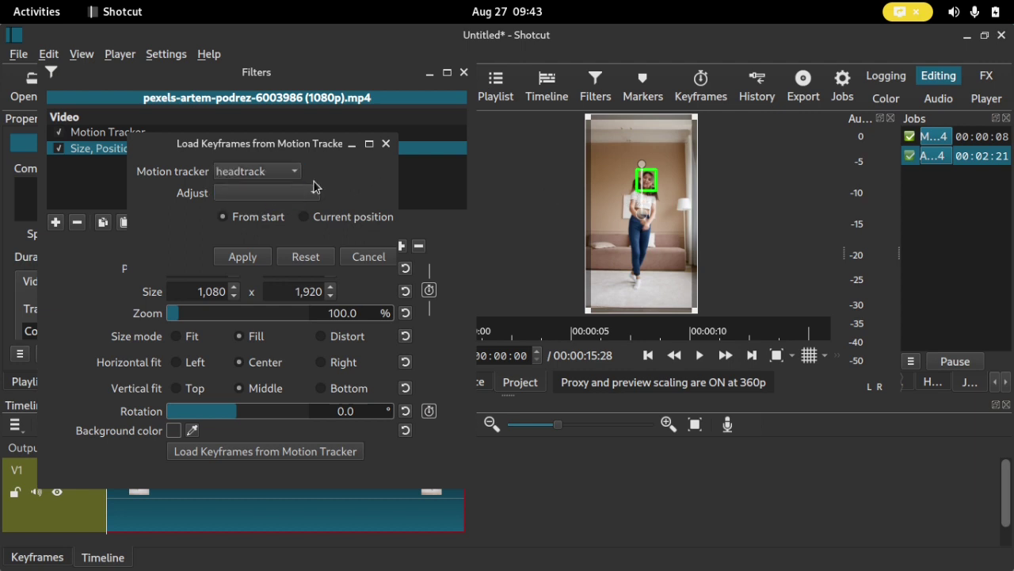
Set the keyframe adjustment to Offset Position, apply it from the start, and wait for the program to respond.
left_click(274, 201)
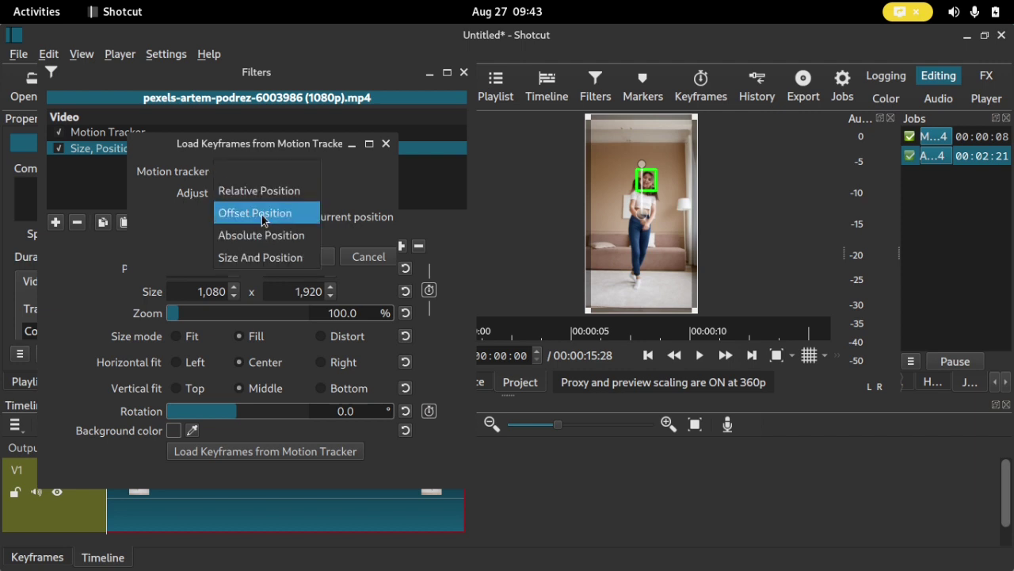
left_click(268, 219)
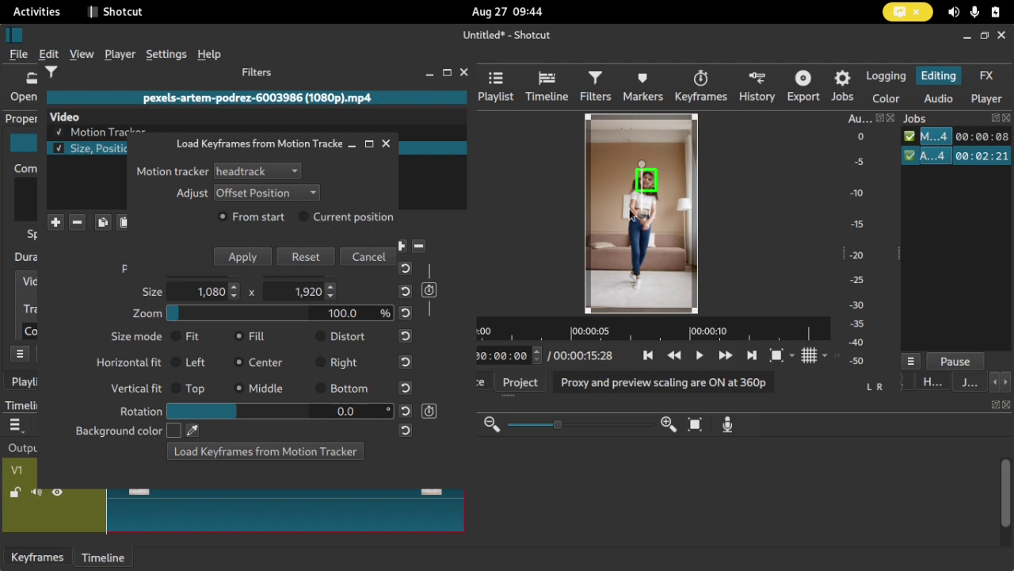
left_click(243, 257)
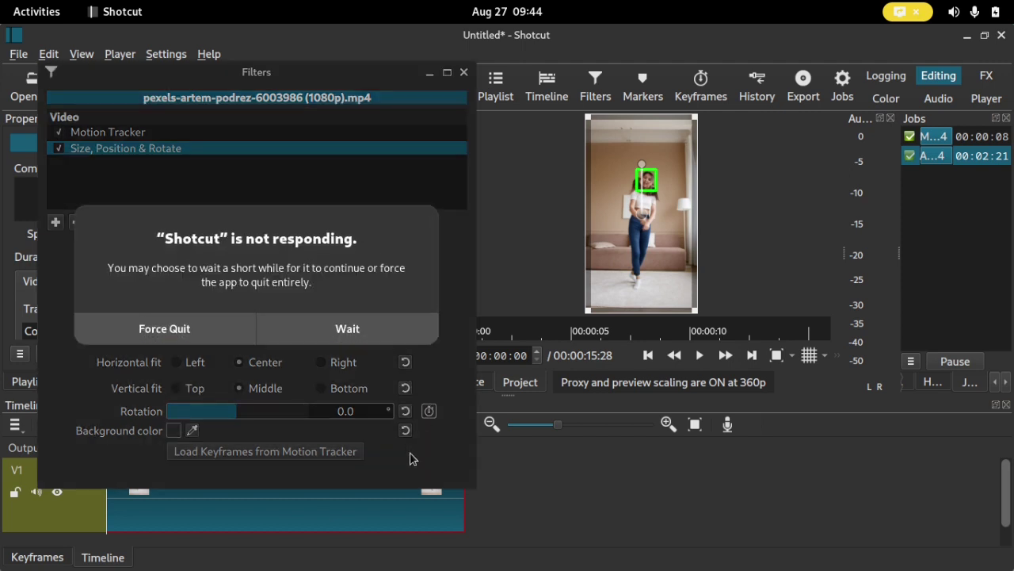
left_click(348, 329)
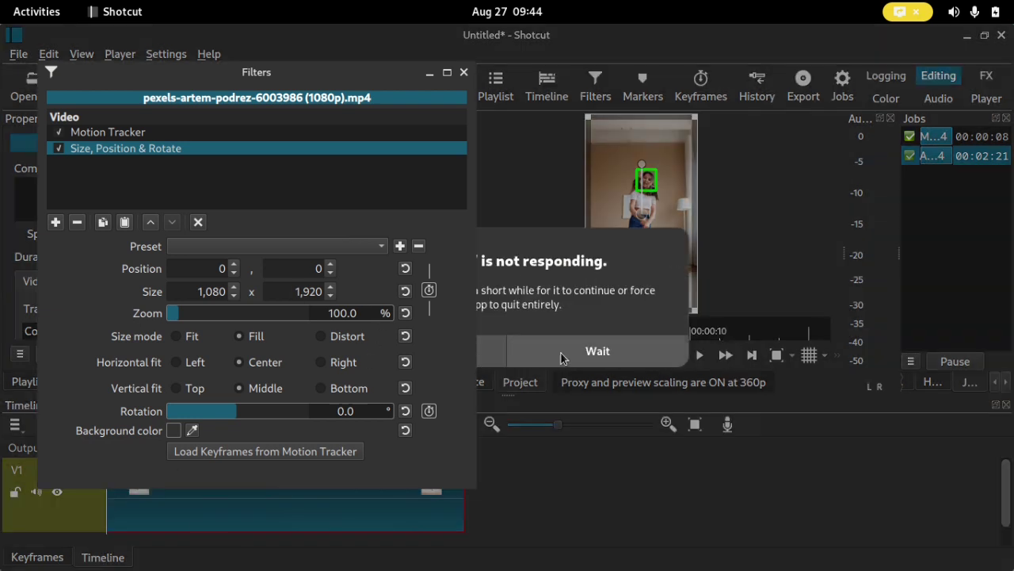
left_click(566, 355)
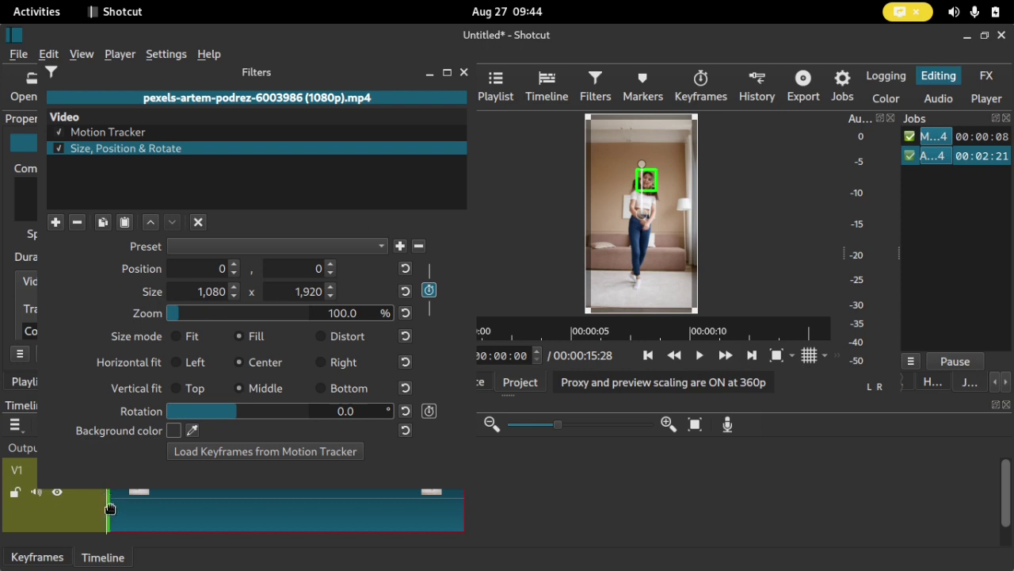
Inspect the Size & Position keyframes, play the clip to check the head stabilization, and return the playhead to the start.
left_click(50, 557)
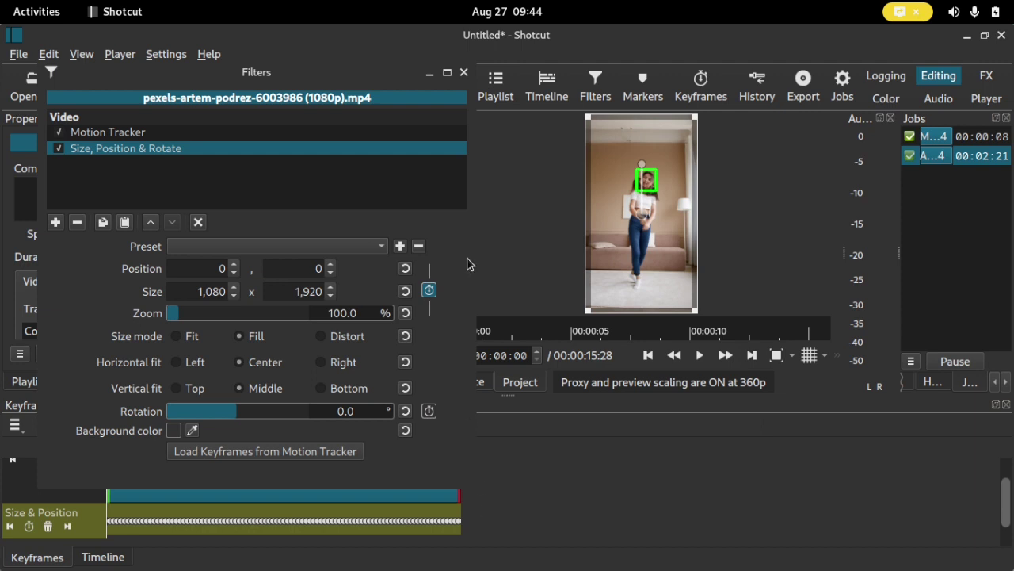
left_click(103, 557)
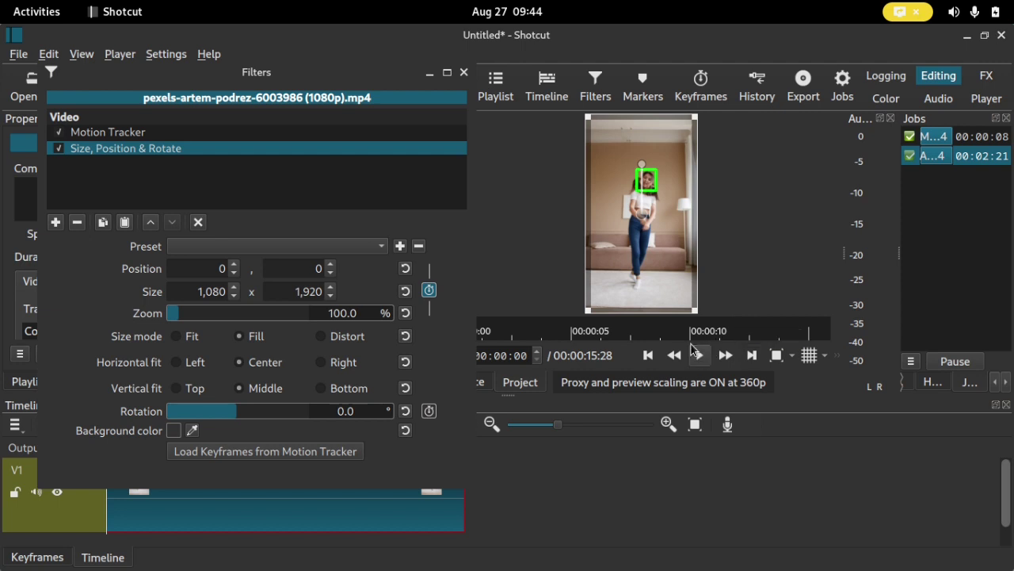
left_click(508, 474)
left_click_drag(374, 72, 352, 69)
left_click(703, 355)
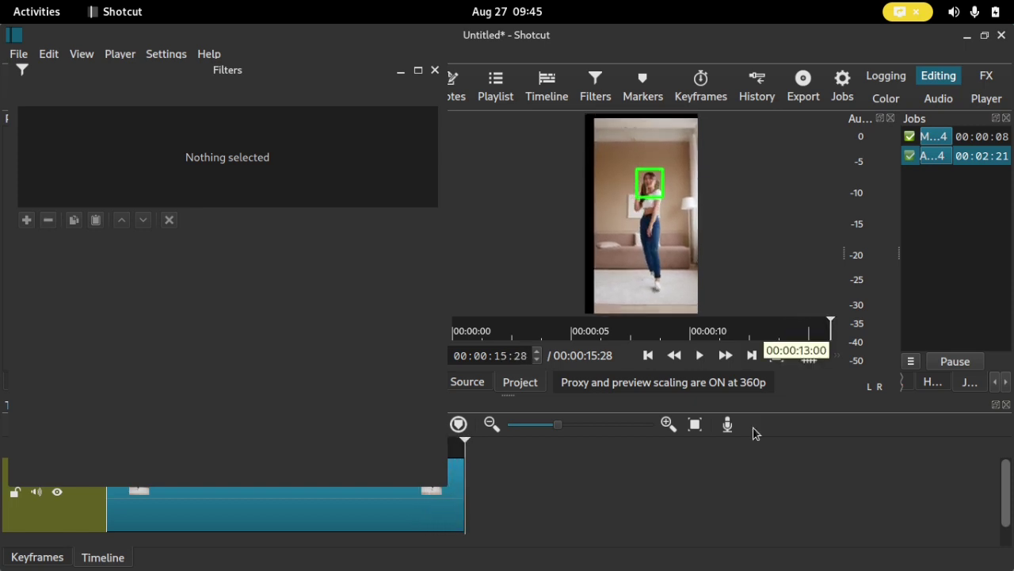
left_click(647, 355)
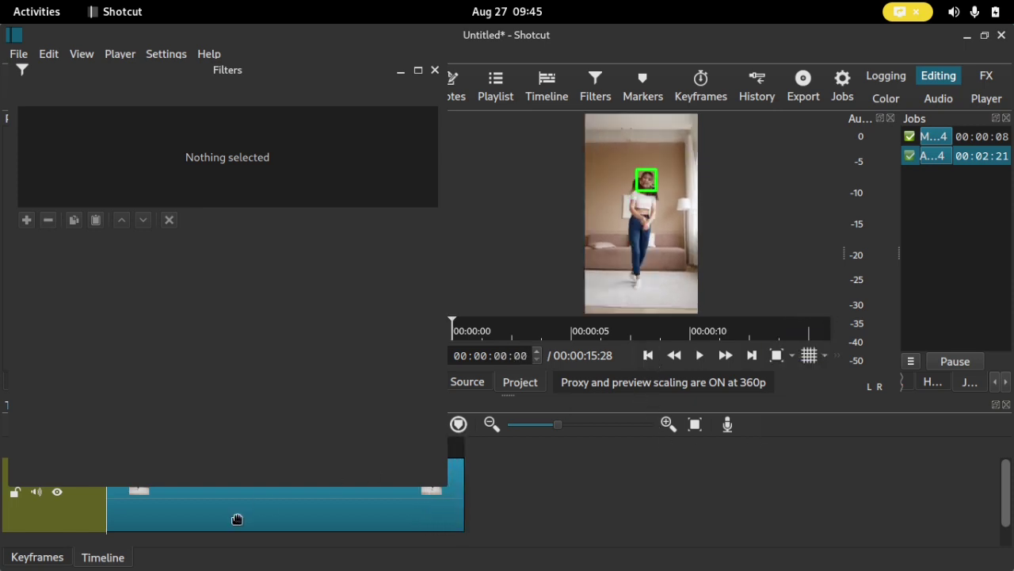
left_click(24, 221)
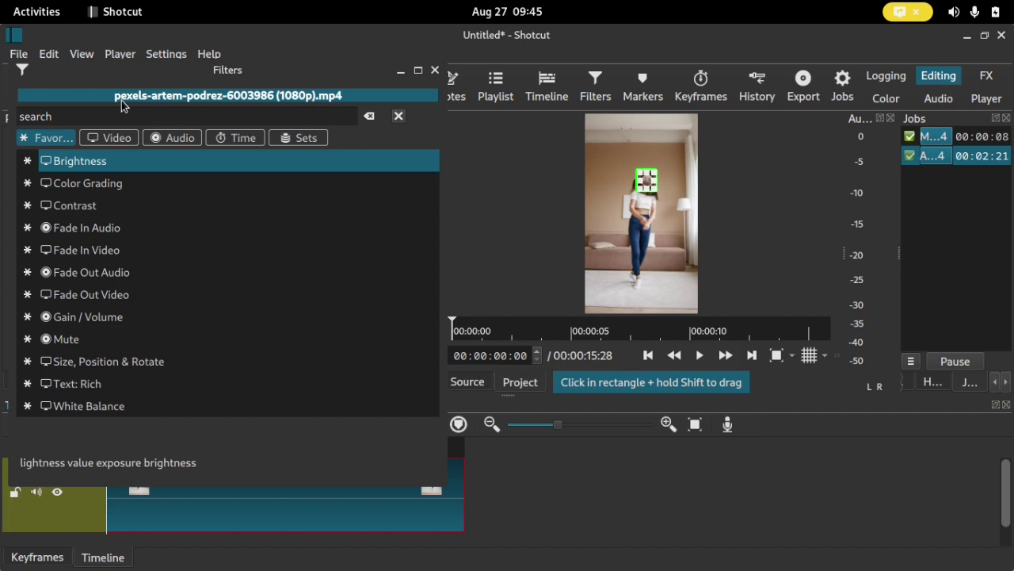
key("Delete")
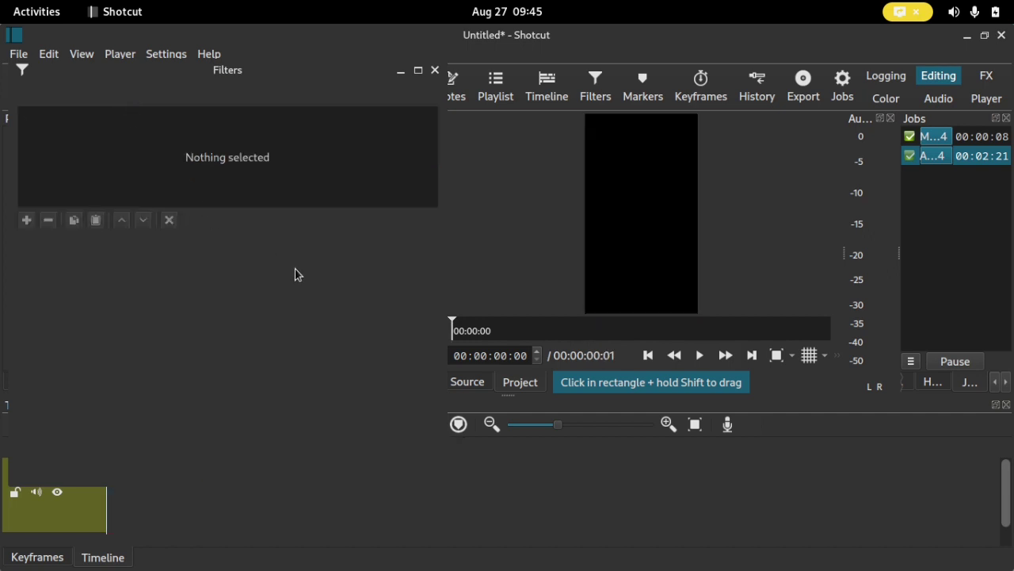
key("ctrl+z")
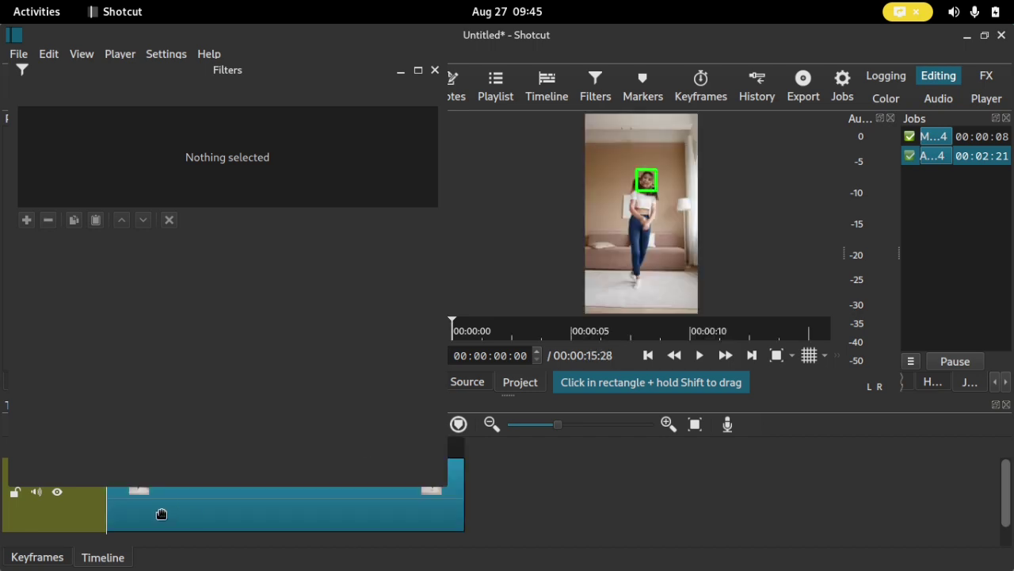
Search the filters for "size" and add a second Size, Position & Rotate filter to the dance clip.
left_click(161, 515)
left_click(29, 222)
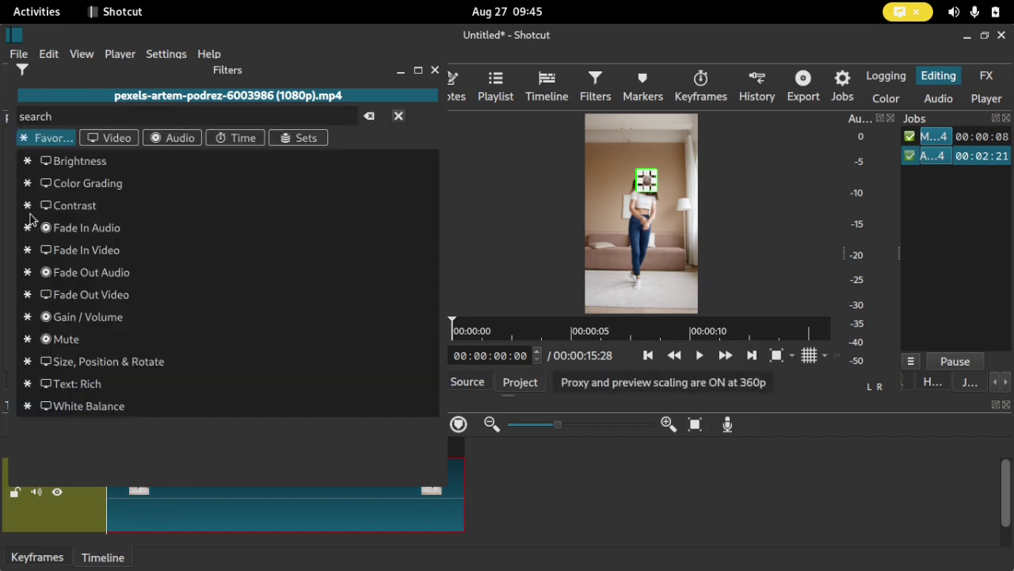
left_click(88, 116)
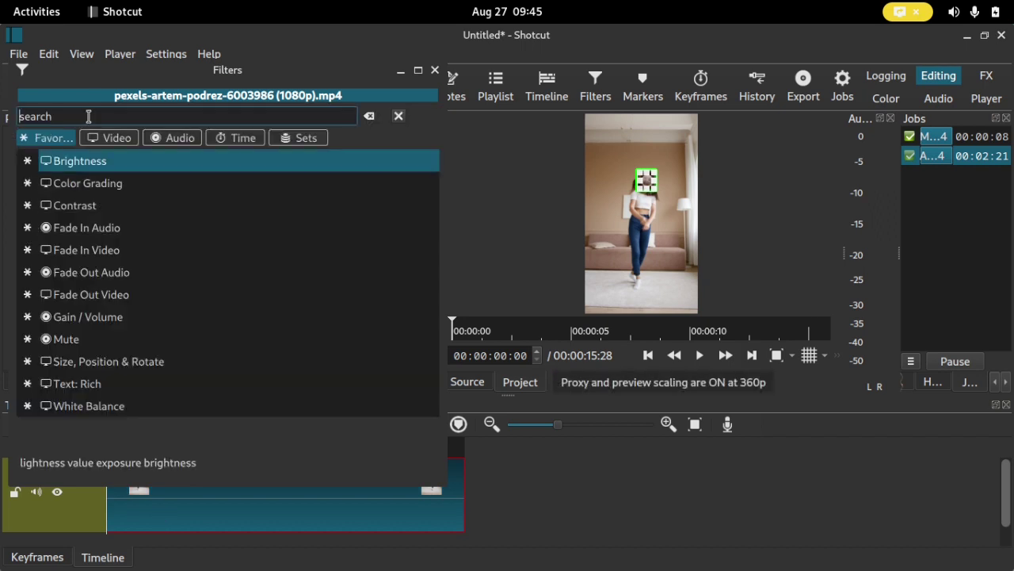
type("s")
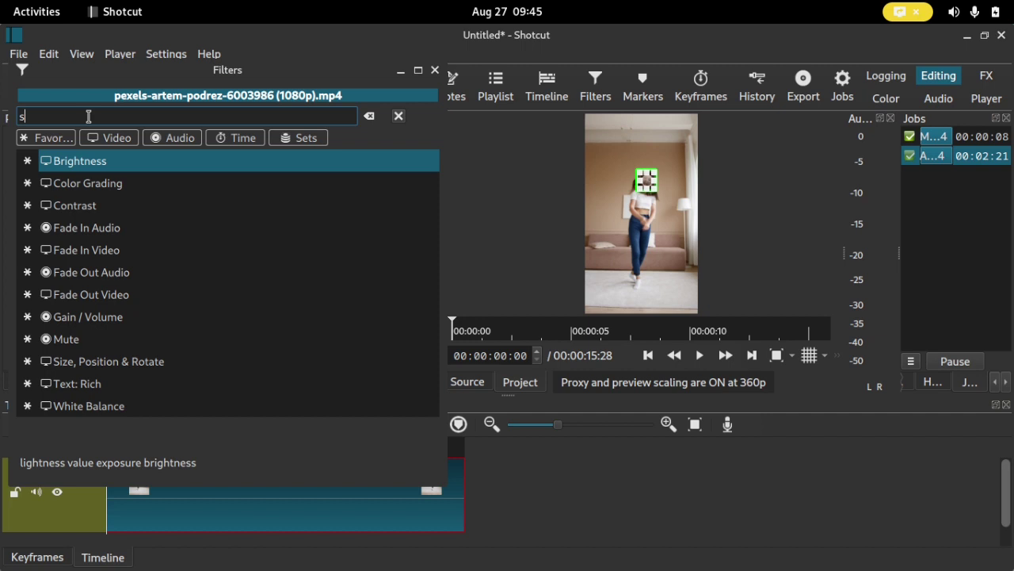
type("ize")
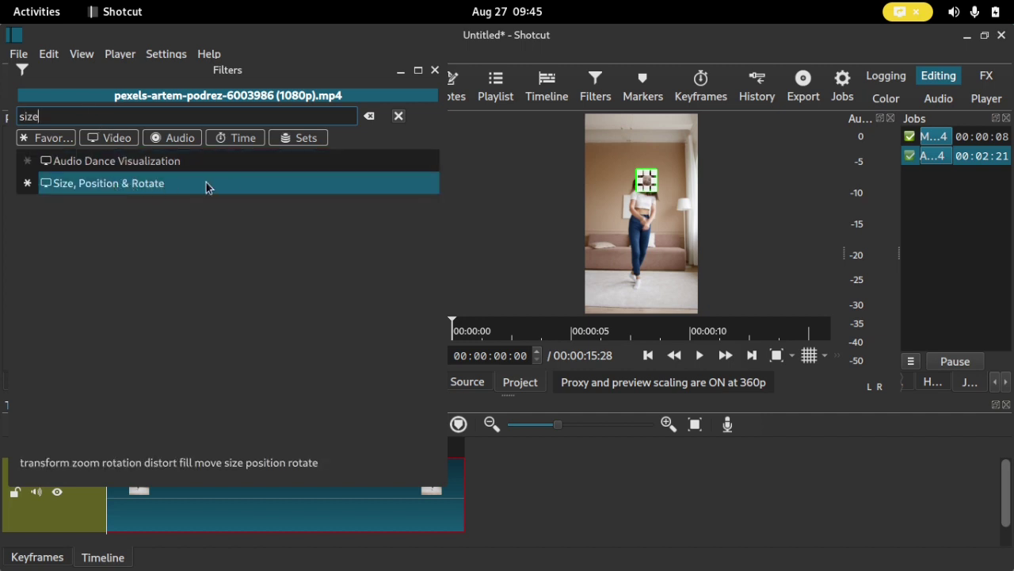
left_click(122, 179)
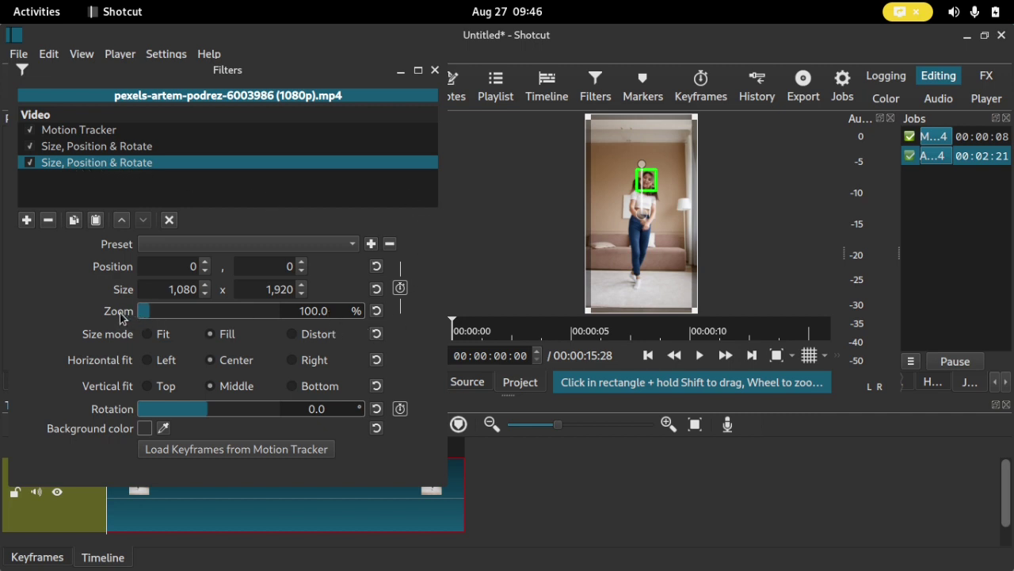
Set the second Size, Position & Rotate filter's zoom to 126% and play a few seconds to check the framing.
left_click_drag(336, 314, 252, 315)
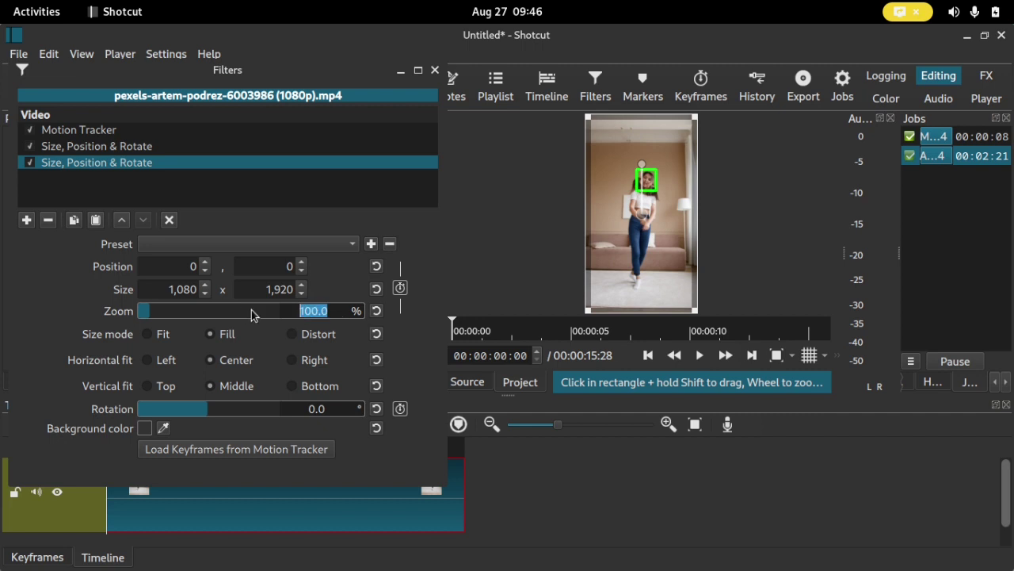
type("126")
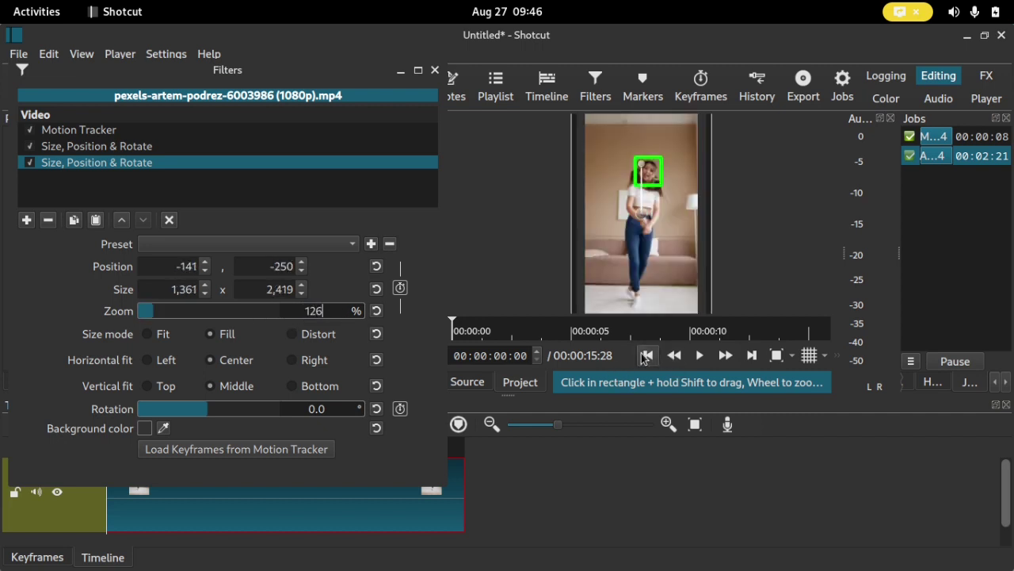
key("Return")
left_click(698, 355)
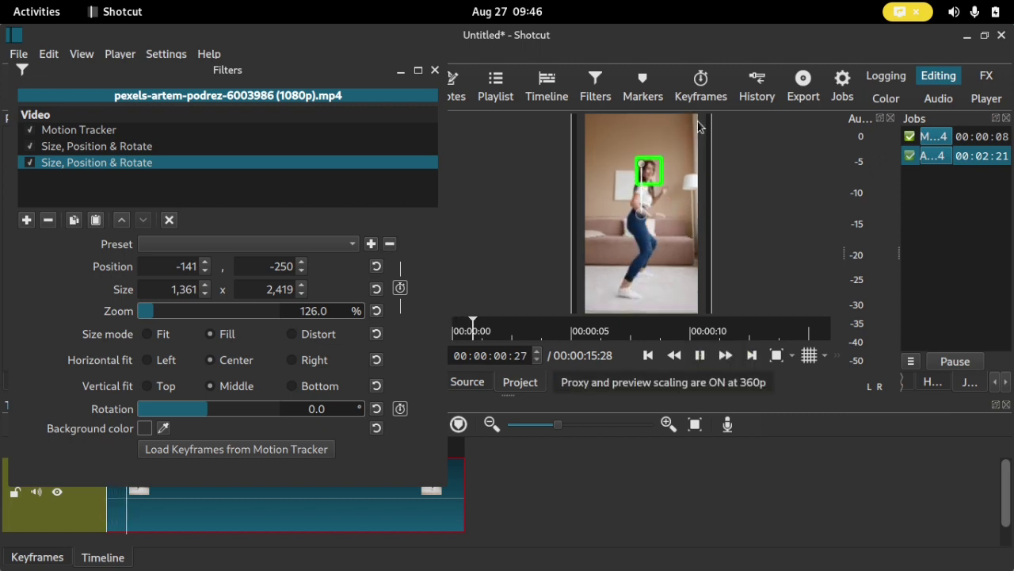
left_click(700, 355)
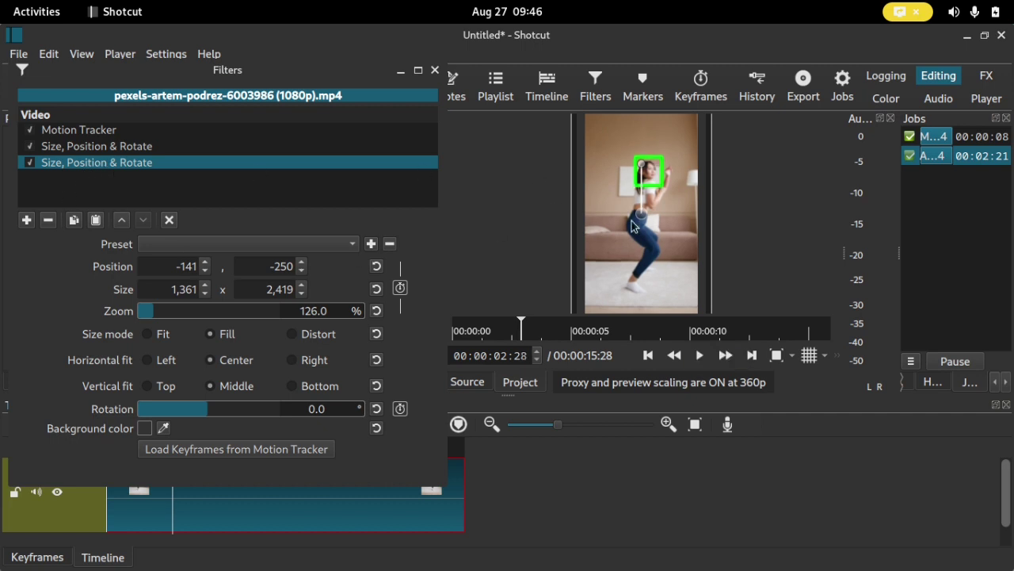
Shift the zoomed frame to position about -205, -242 and play the clip from the start to check it.
left_click_drag(642, 214, 628, 216)
left_click(648, 355)
left_click(700, 355)
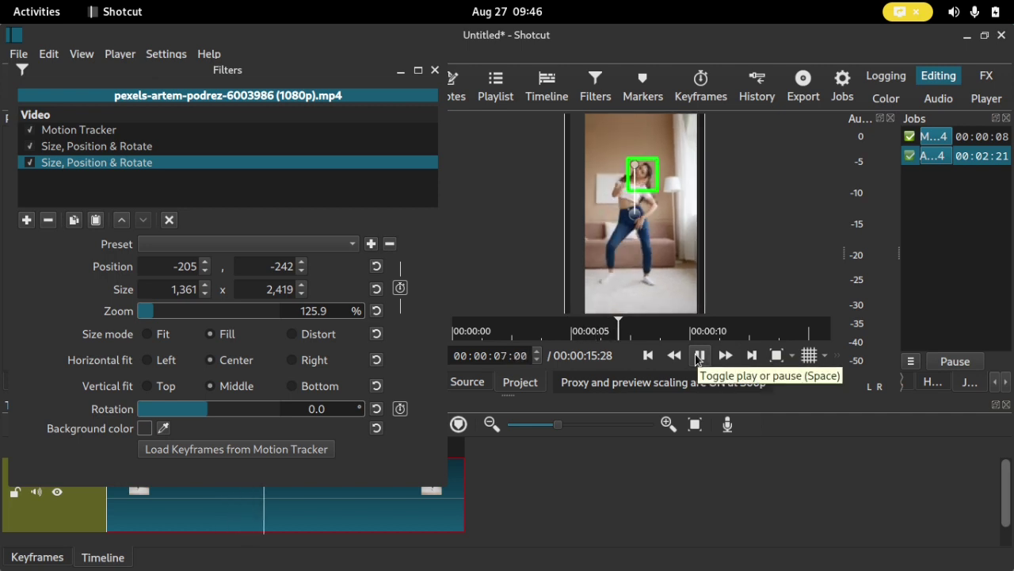
left_click(699, 358)
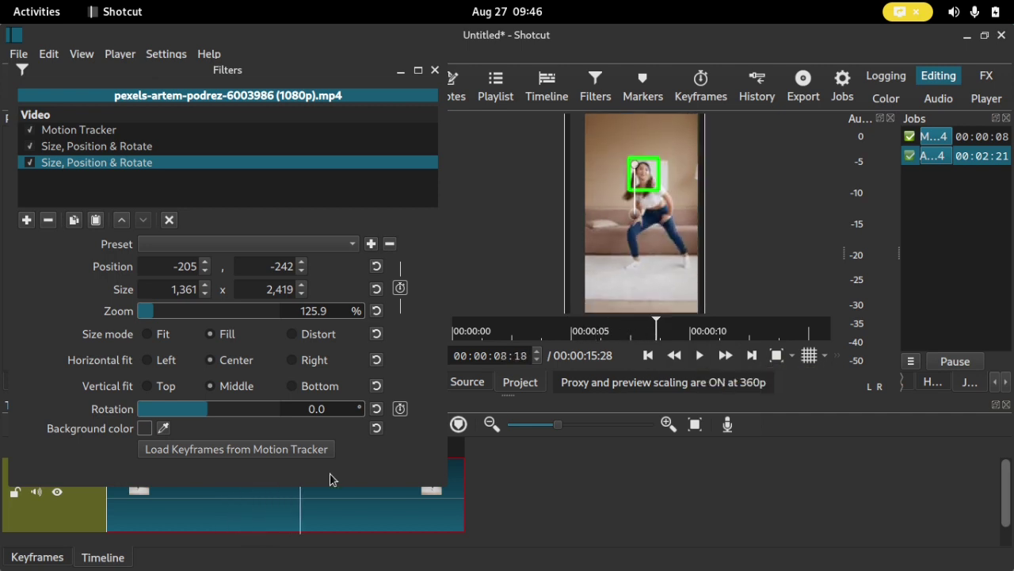
Close the floating filter settings and play the clip from about 00:00:06:09 to review the stabilized framing.
left_click(434, 71)
left_click(258, 449)
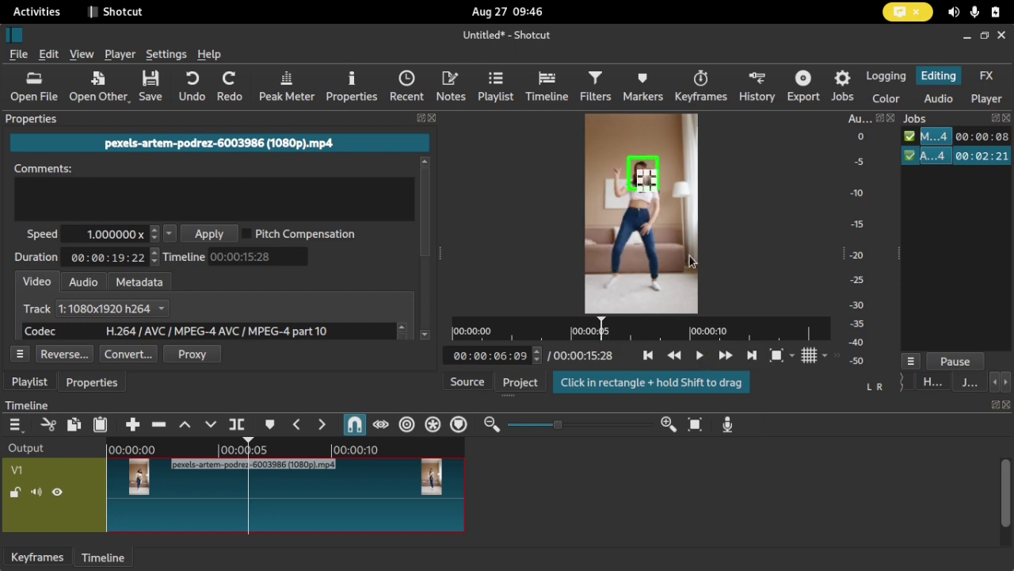
left_click(701, 361)
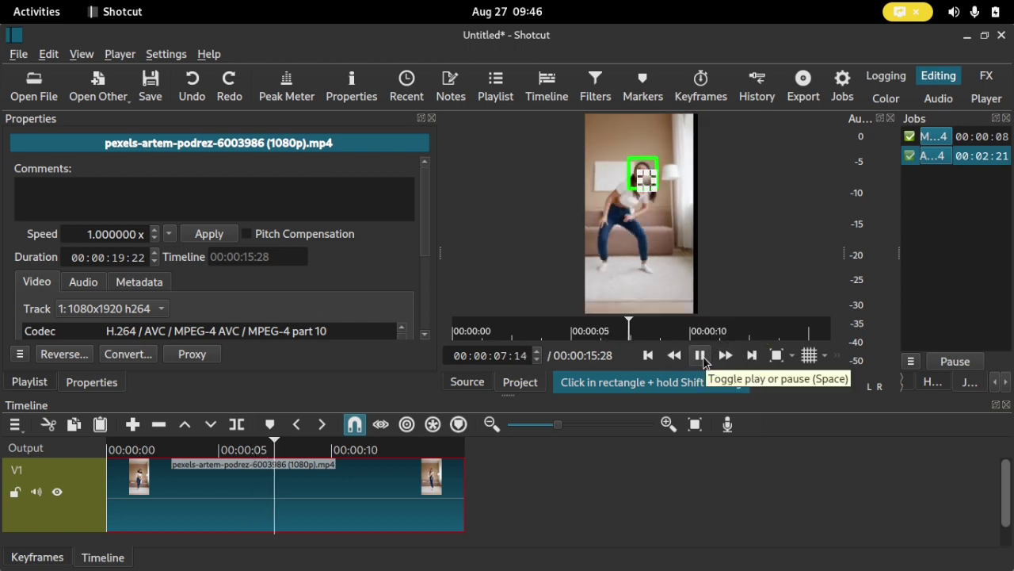
Pause near 00:00:07:06, reopen the filters and shift the second Size, Position & Rotate frame to position -176, -242.
left_click(701, 357)
left_click(270, 443)
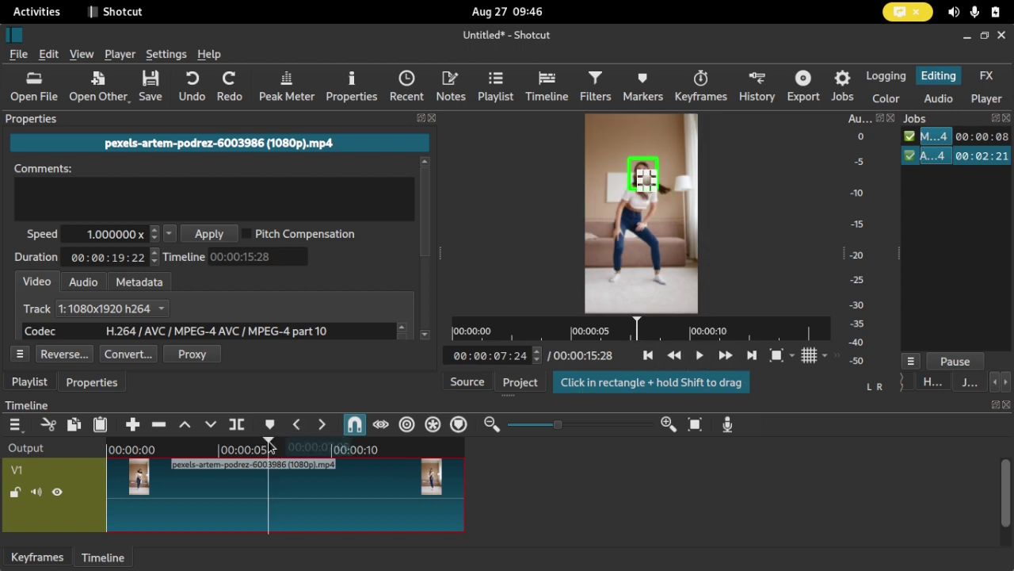
left_click(80, 52)
key("Escape")
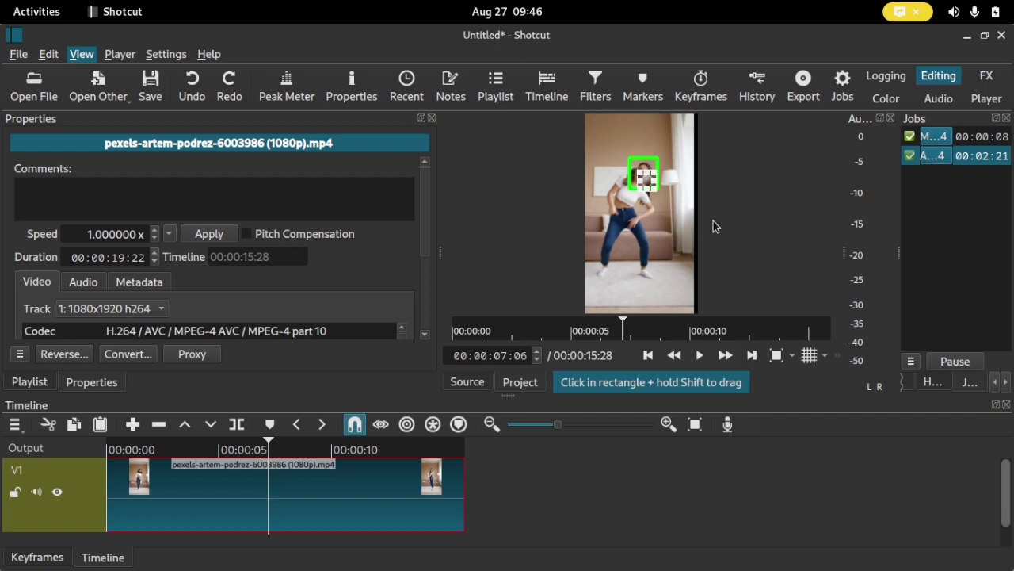
key("Escape")
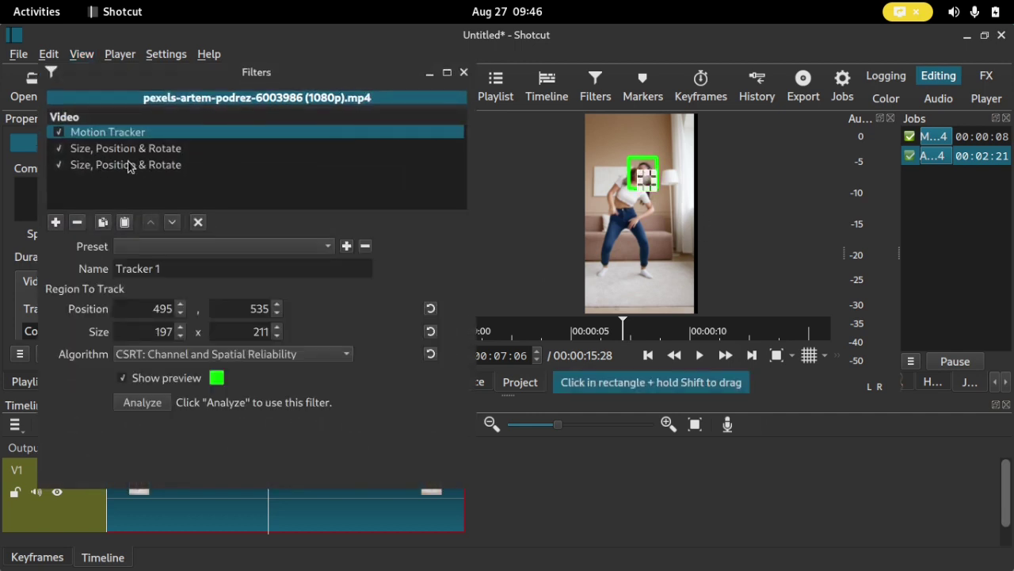
left_click(128, 164)
left_click_drag(634, 225, 646, 221)
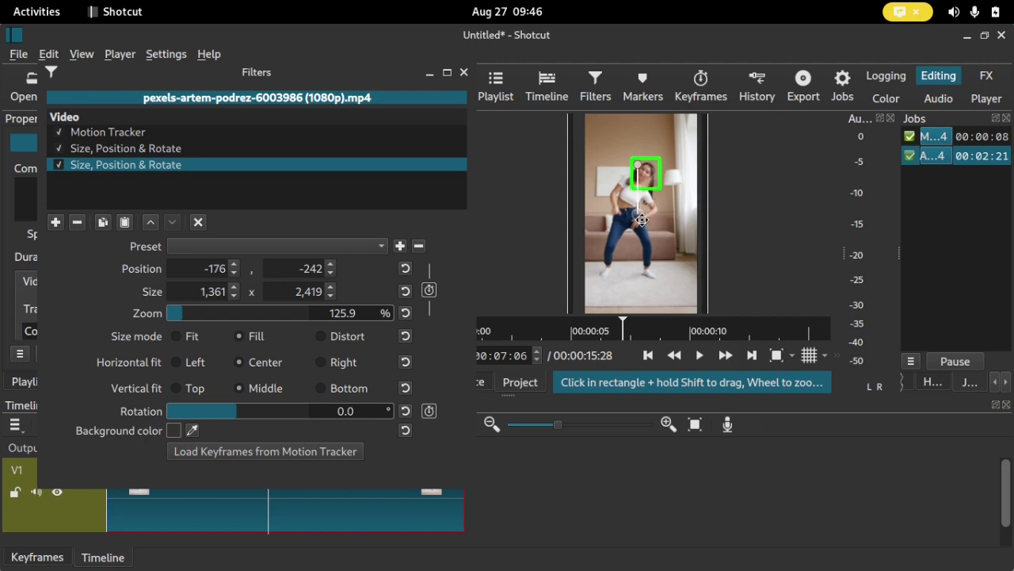
Play the clip from the start to check the adjusted frame position.
left_click(647, 355)
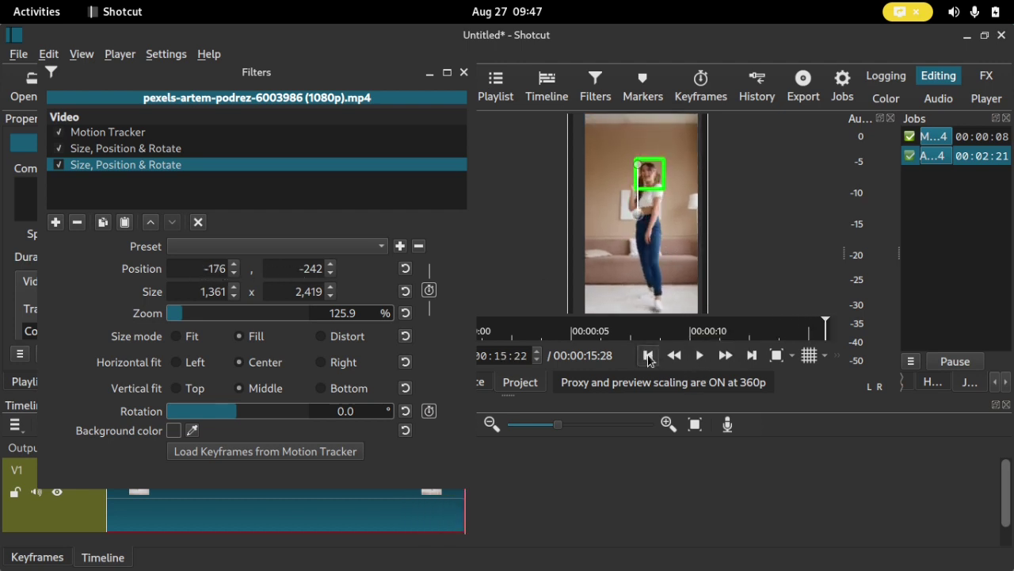
left_click(699, 355)
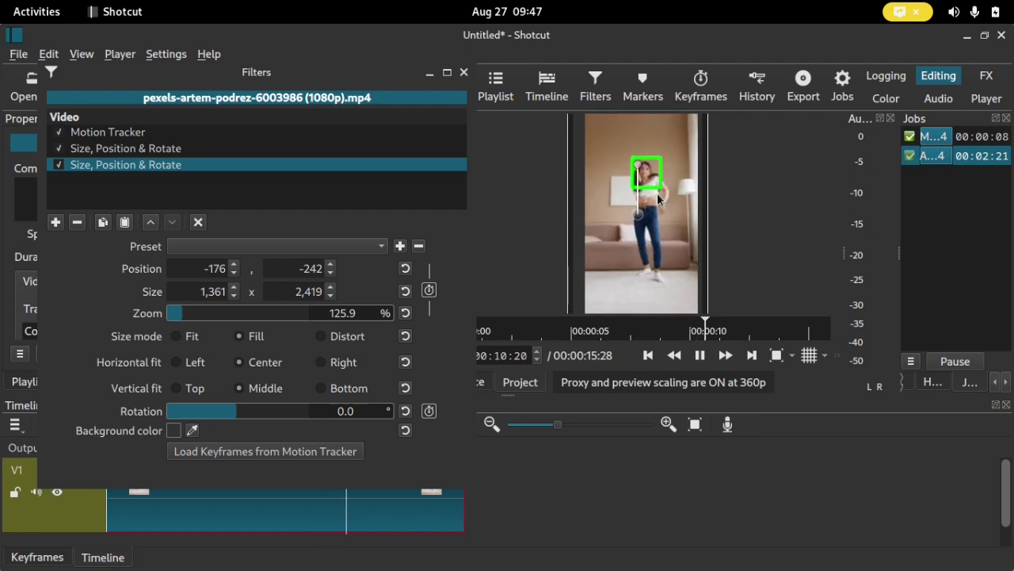
left_click(699, 355)
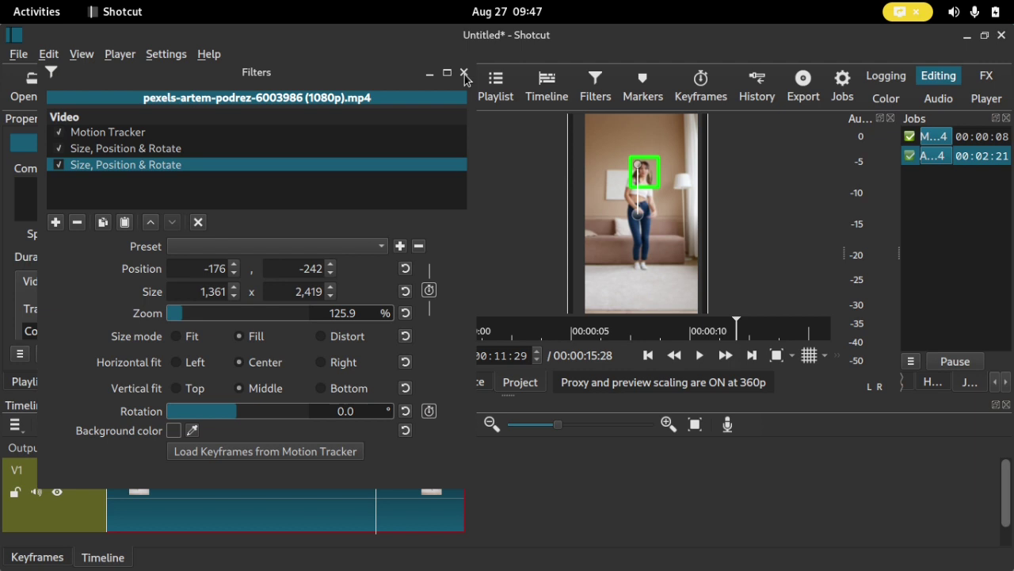
Turn off the Motion Tracker's preview rectangle, close the filter settings and deselect the clip.
left_click(125, 134)
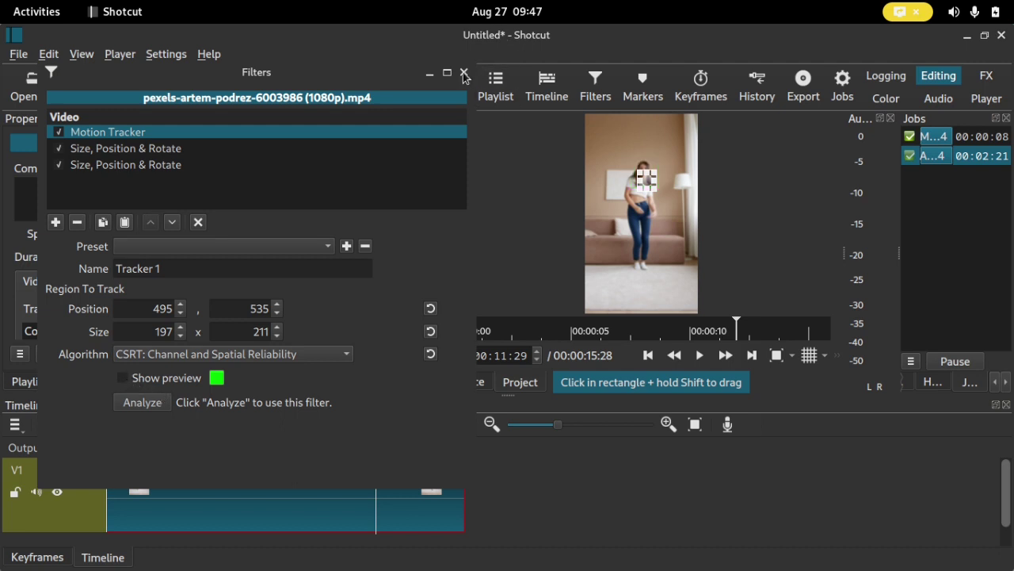
left_click(465, 73)
left_click(649, 355)
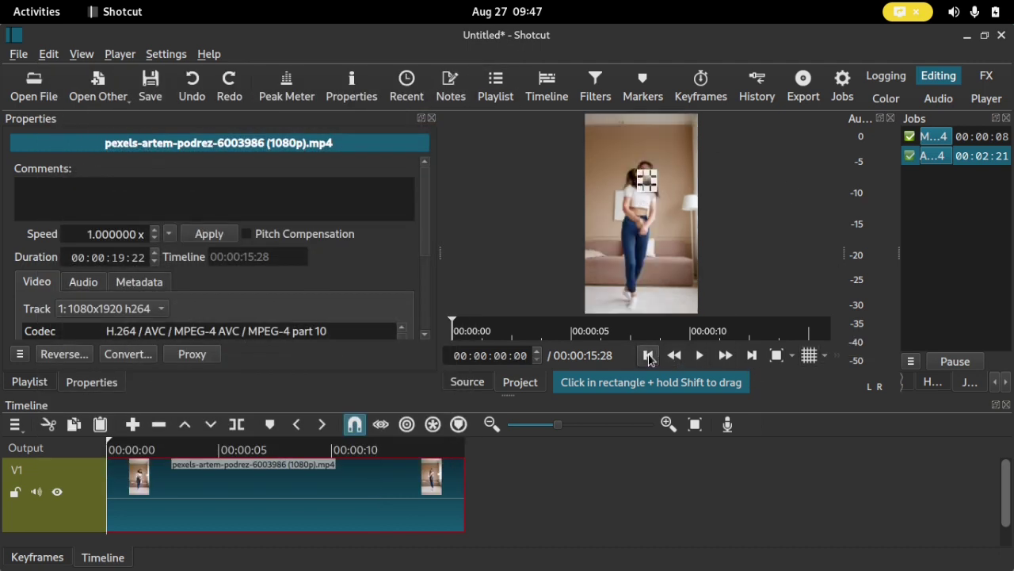
key("ctrl+d")
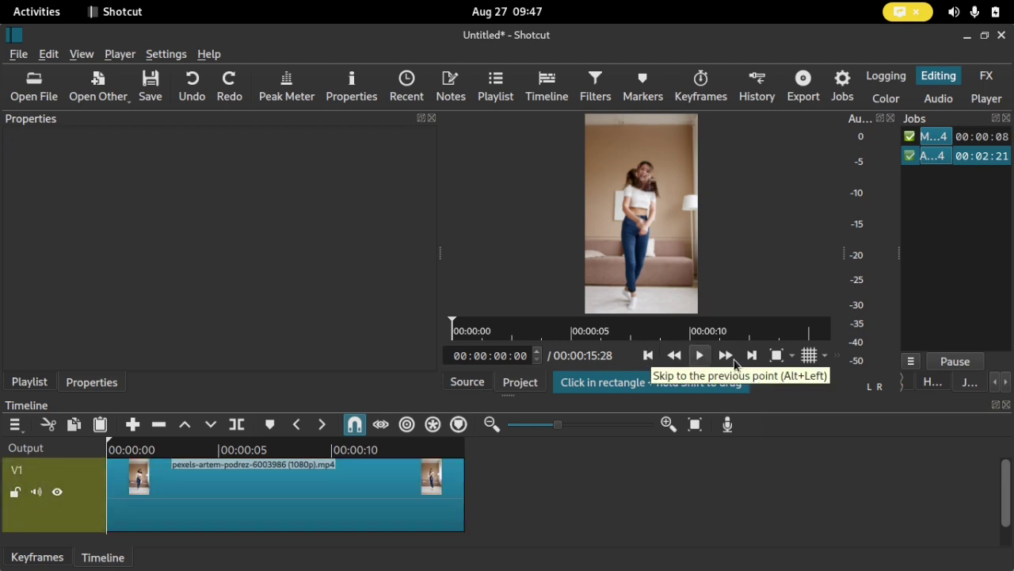
Play the stabilized clip from the start without tracking overlays, and return the playhead to the beginning.
left_click(702, 359)
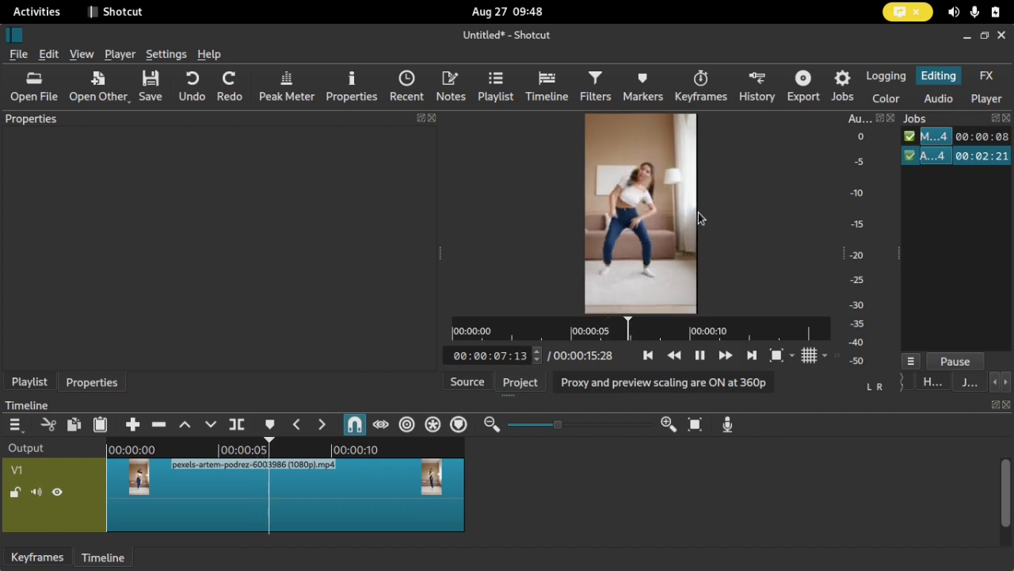
left_click(700, 356)
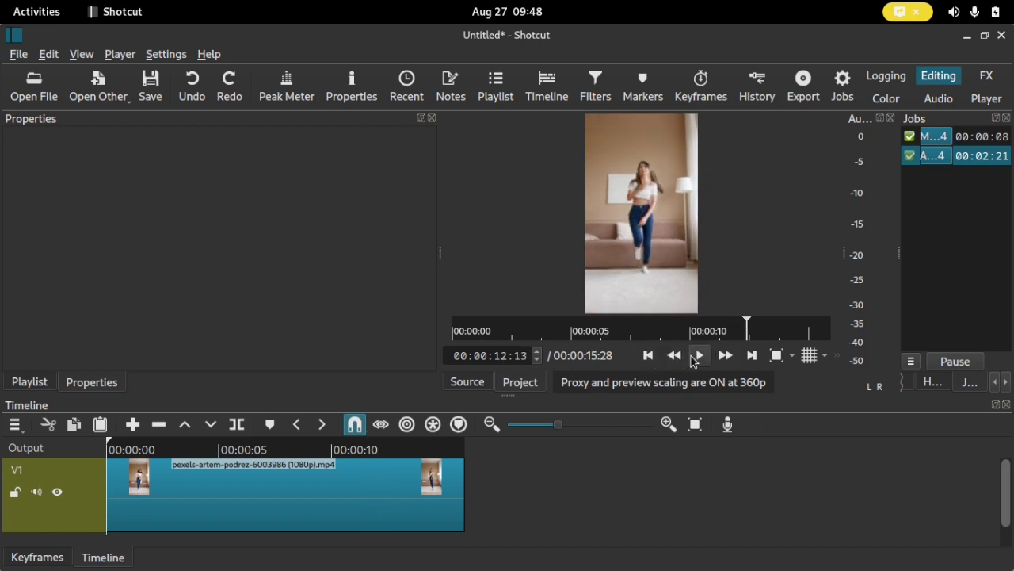
left_click(701, 357)
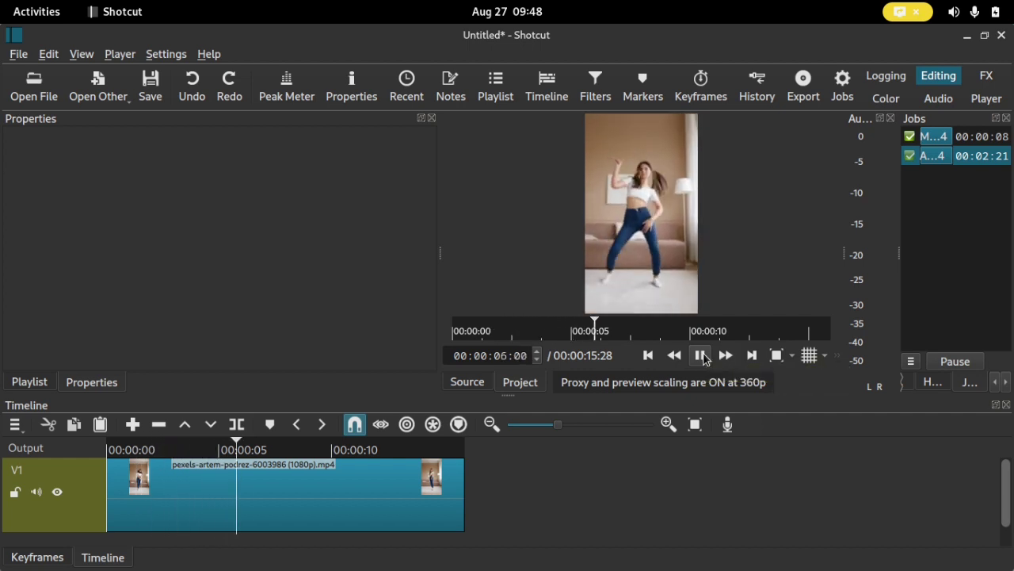
left_click(702, 356)
left_click(648, 356)
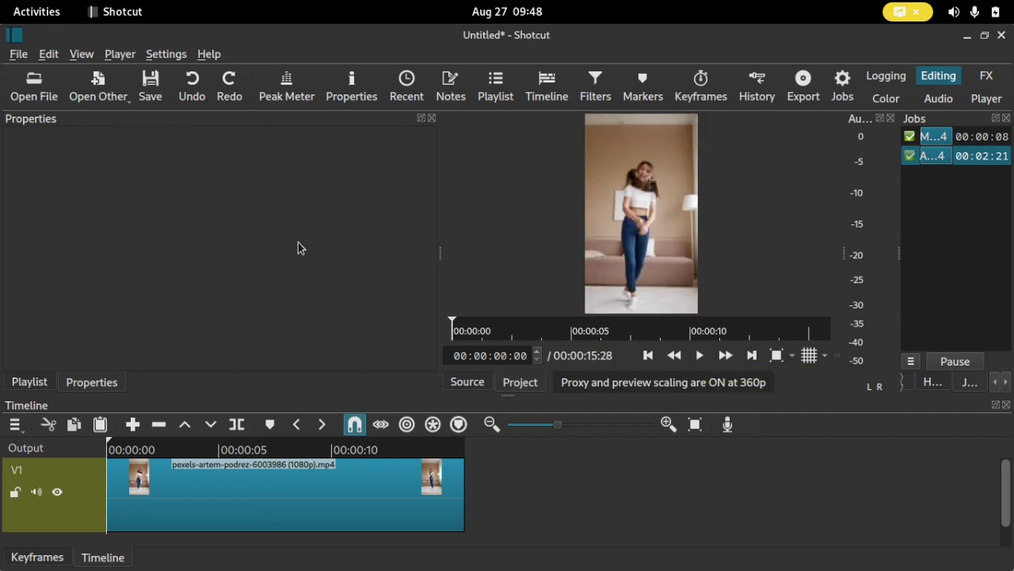
Open the export settings, browse the stock presets and show the advanced export options.
left_click(76, 57)
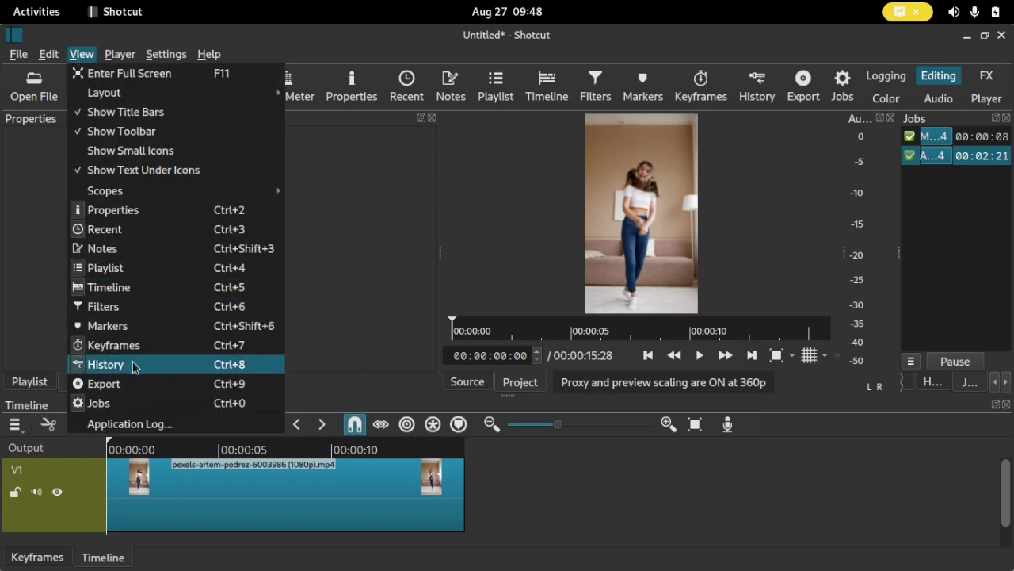
left_click(92, 387)
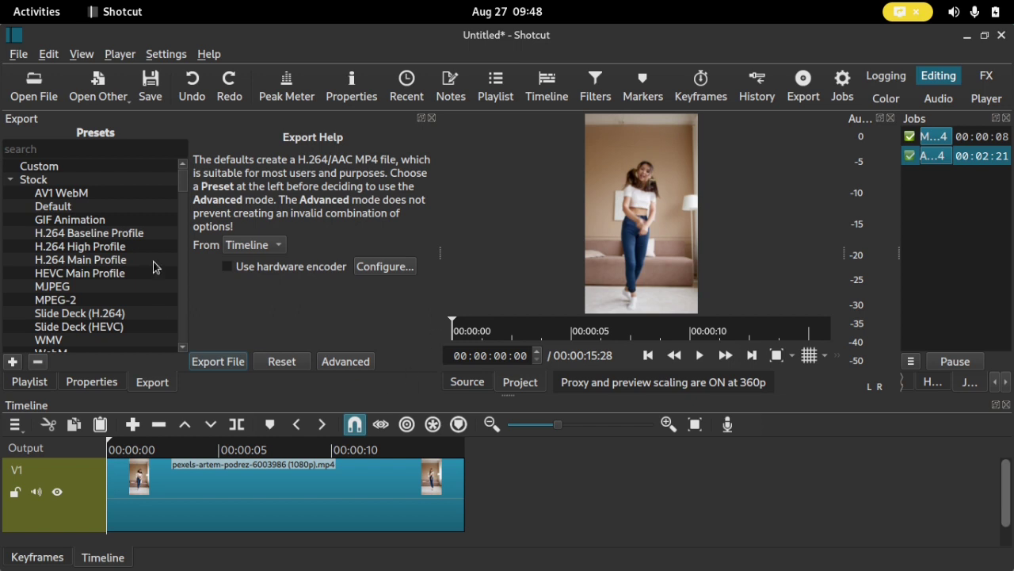
scroll(177, 190, "down", 15)
scroll(186, 193, "up", 9)
scroll(185, 182, "up", 6)
scroll(184, 188, "down", 2)
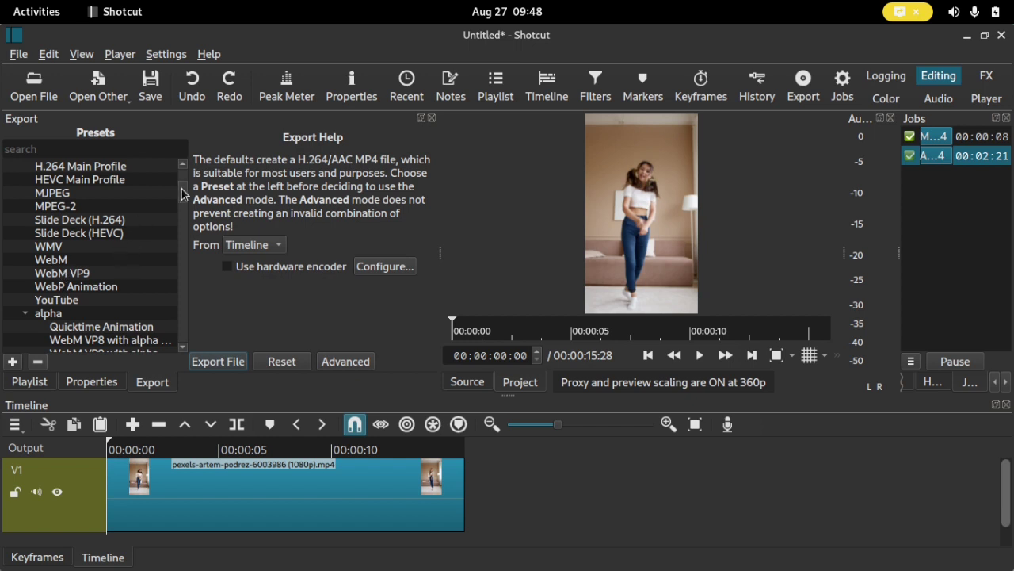
scroll(181, 194, "up", 2)
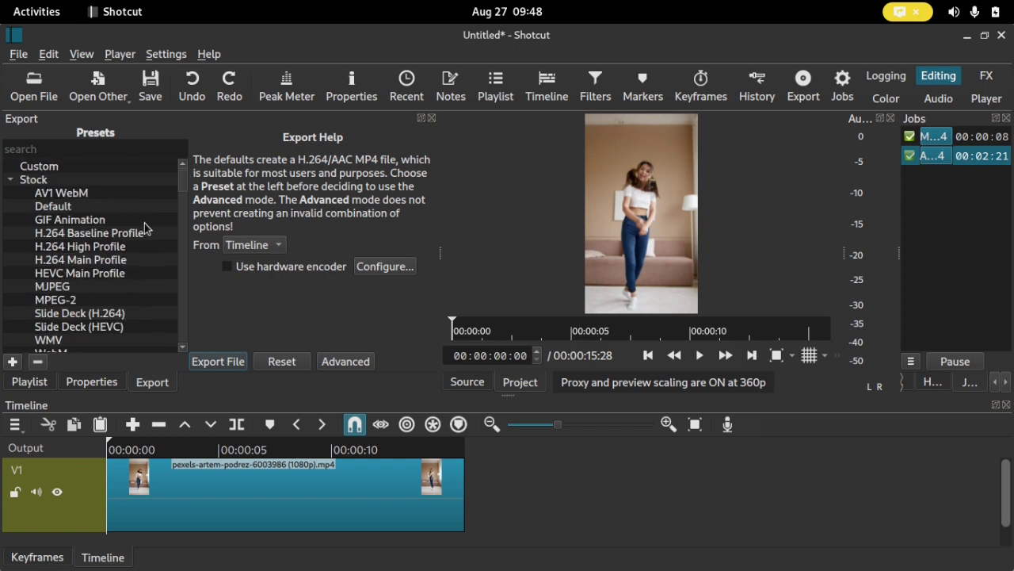
left_click(348, 364)
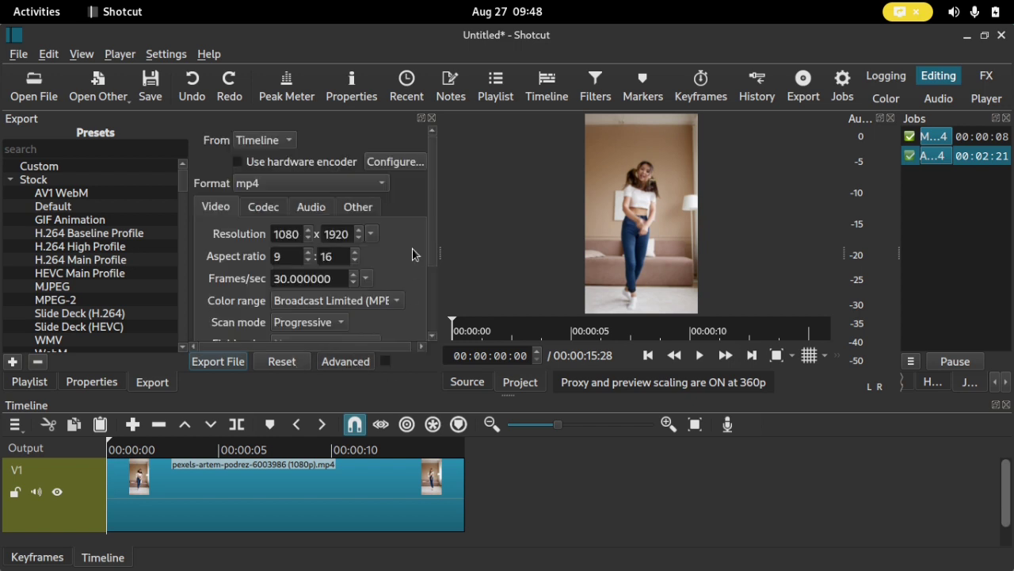
Check the export resolution and frame rate, and set the libx264 codec quality to 65%.
scroll(431, 208, "down", 1)
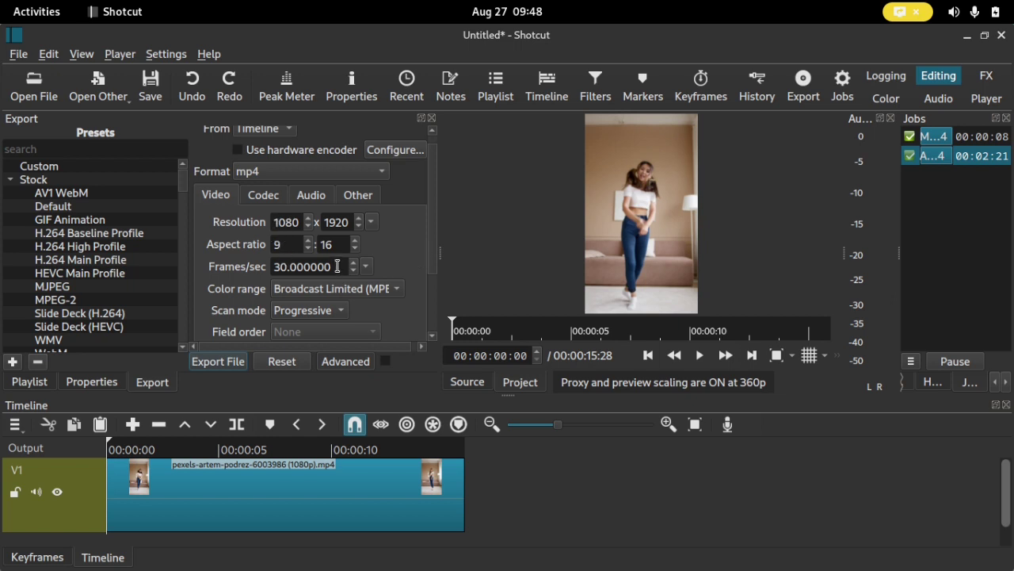
left_click(268, 198)
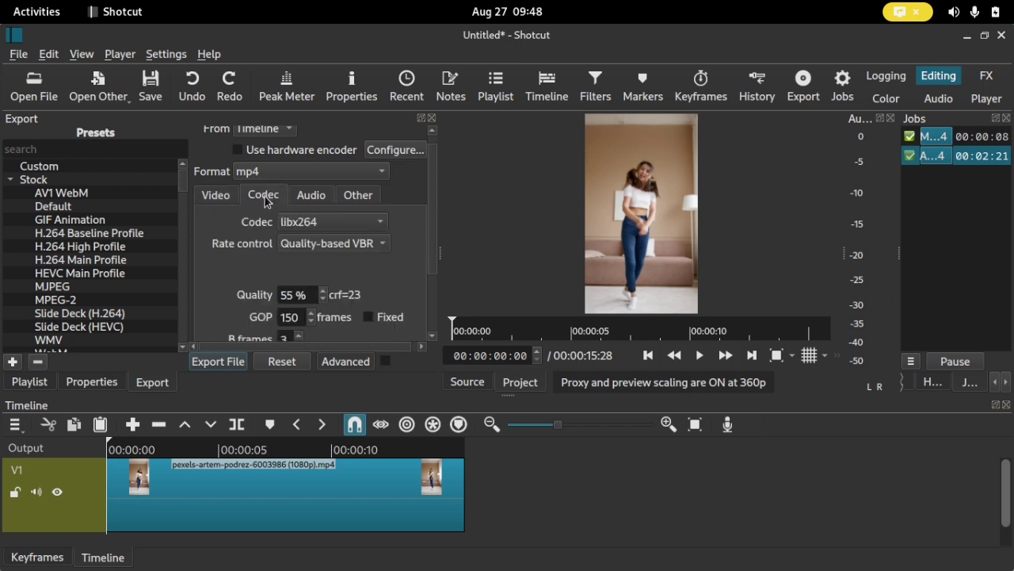
scroll(440, 238, "down", 2)
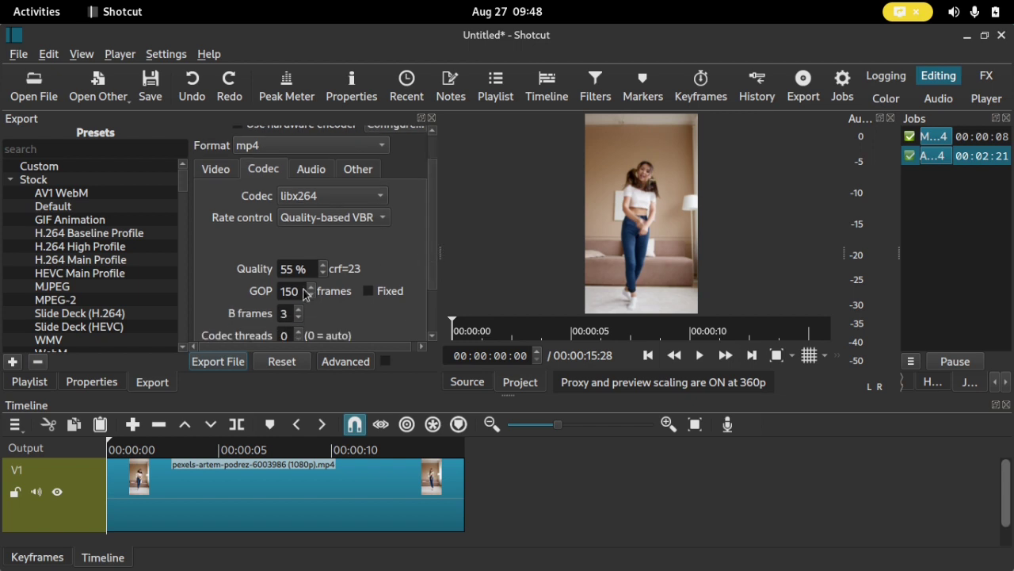
double_click(292, 268)
type("65")
Change the video rate control to Average Bitrate and set the bitrate to 14M.
left_click(358, 227)
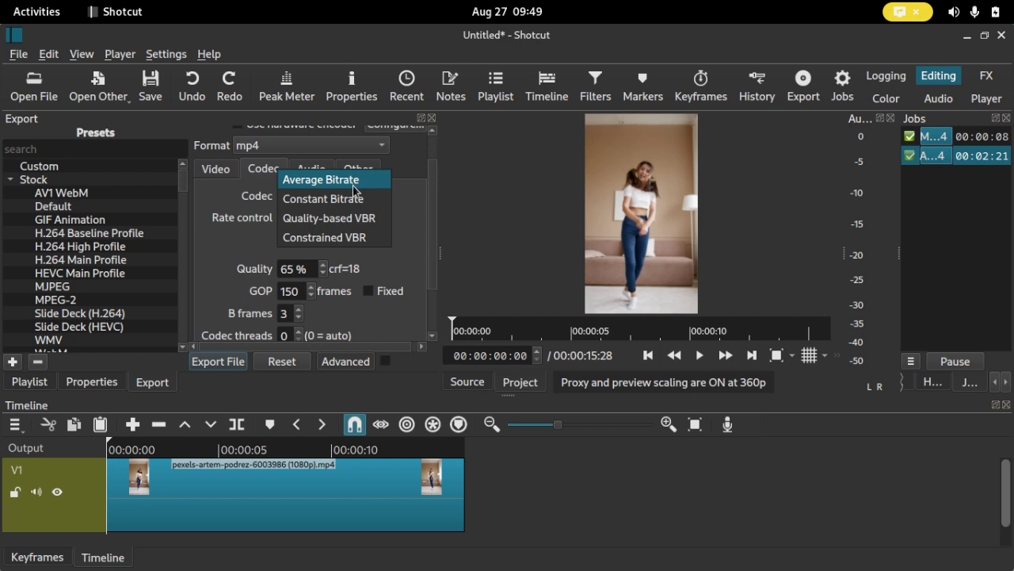
left_click(222, 227)
left_click(313, 222)
left_click(346, 181)
left_click(323, 239)
left_click(311, 240)
left_click(322, 239)
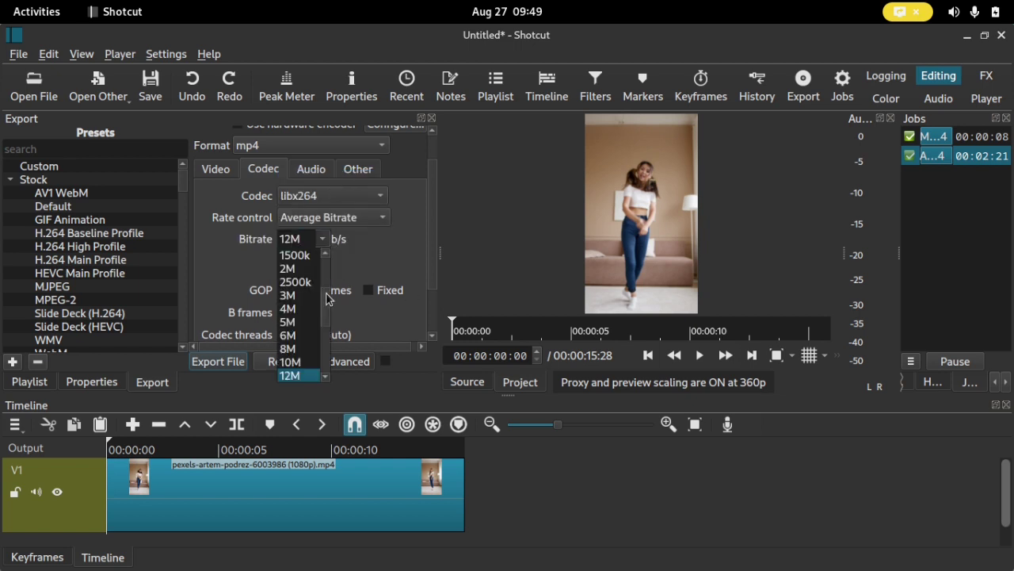
scroll(326, 308, "down", 2)
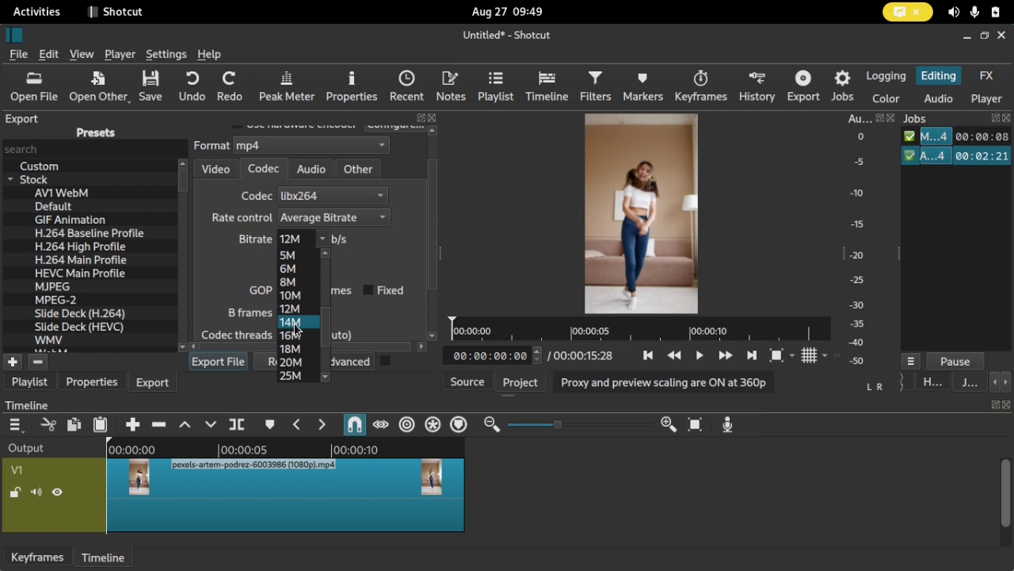
left_click(295, 323)
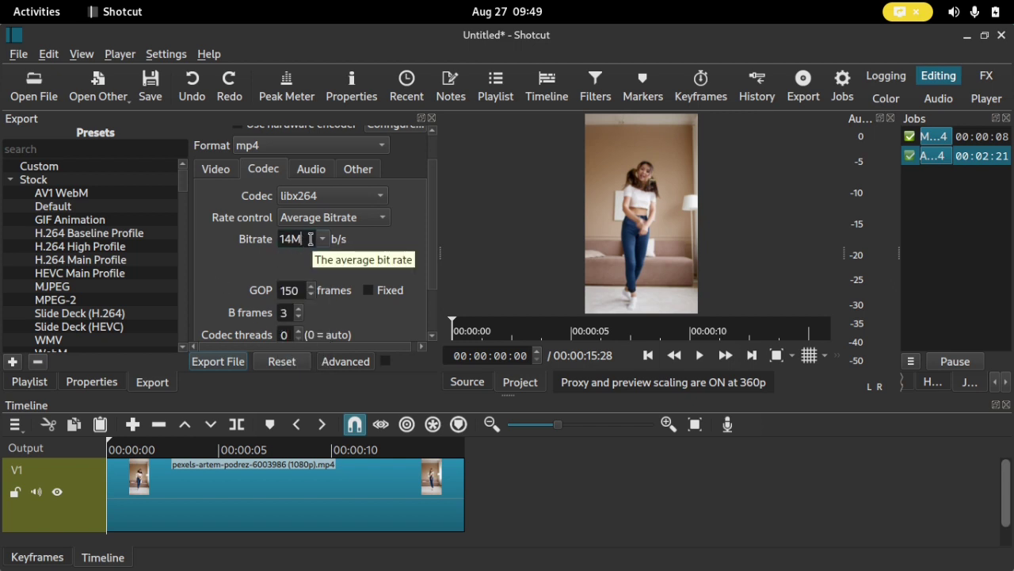
Review the audio, codec and video export settings and the list of available output formats.
left_click(309, 170)
left_click(278, 173)
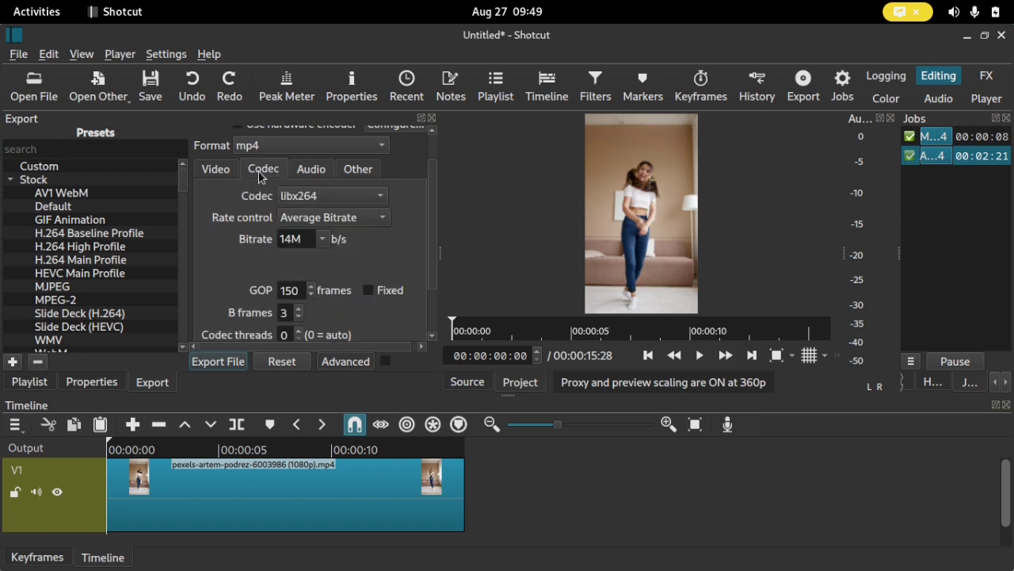
left_click(309, 171)
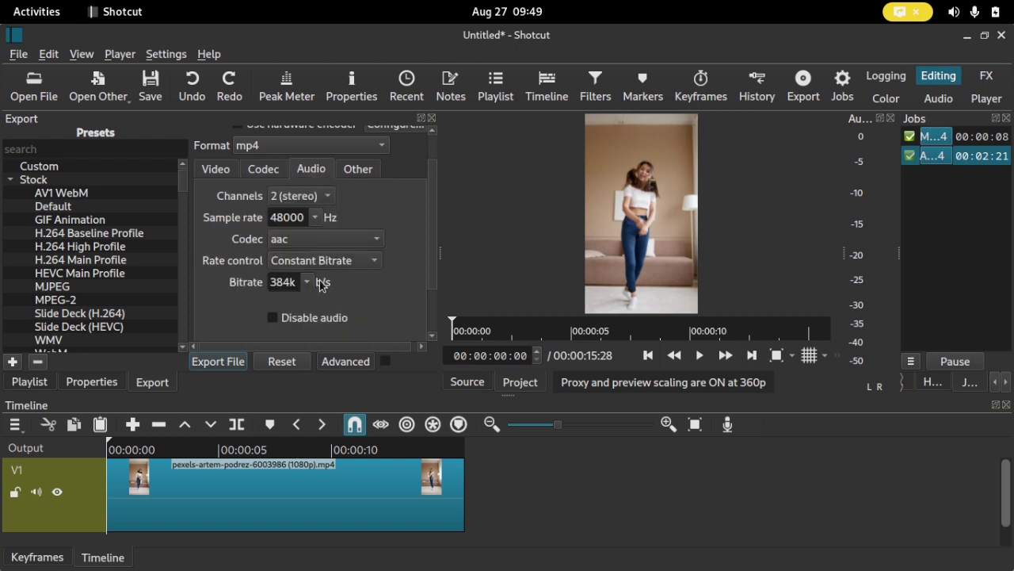
left_click(265, 177)
left_click(224, 174)
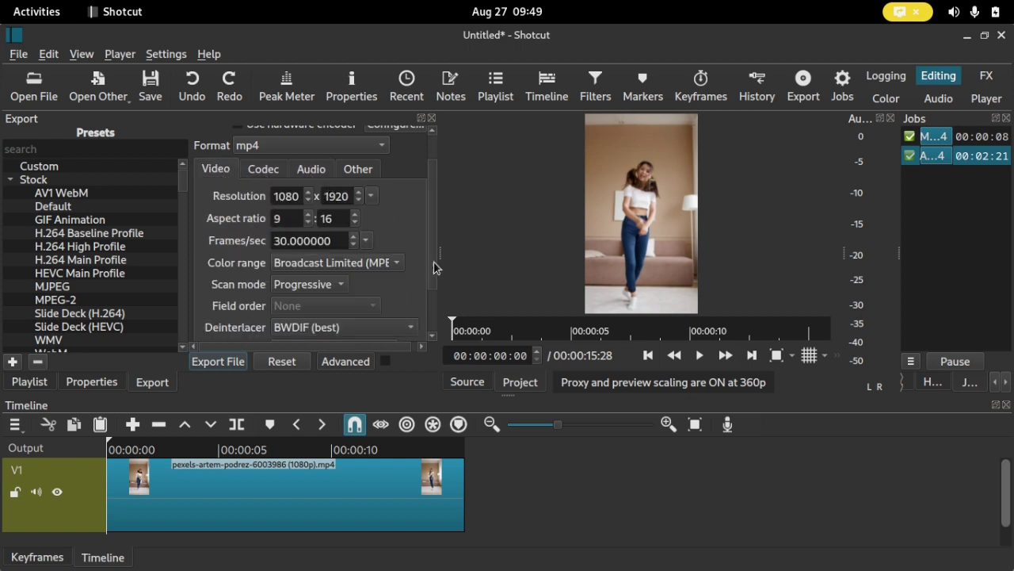
left_click_drag(428, 242, 429, 184)
left_click(262, 184)
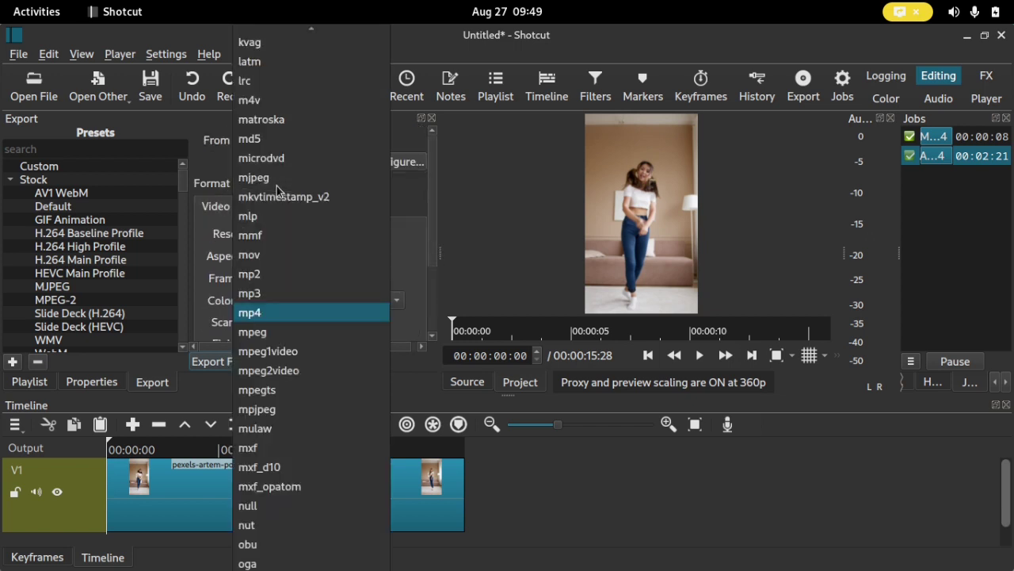
left_click(209, 188)
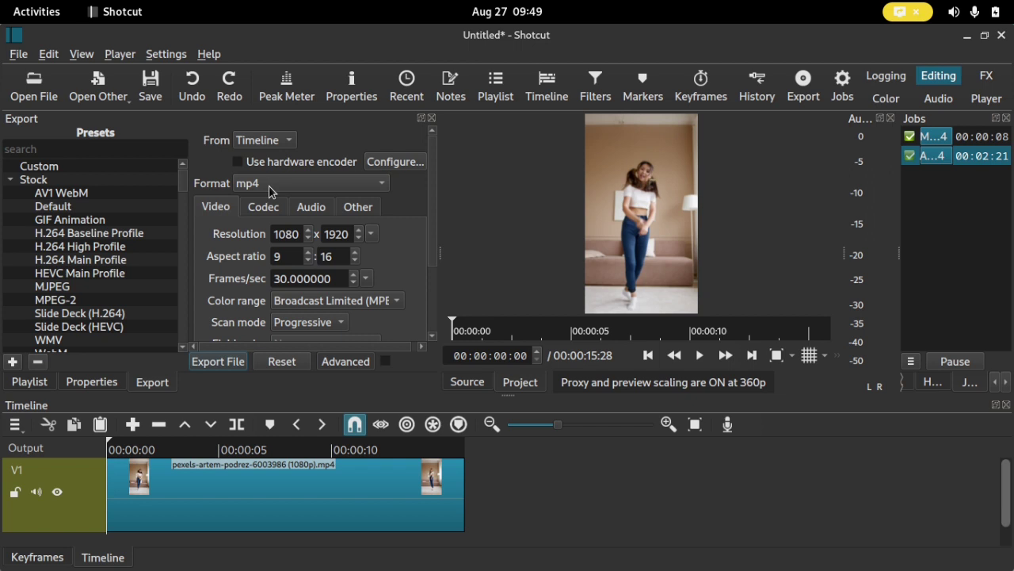
Export the timeline as an mp4 named "lady dance" in the Videos folder, continuing despite the limited drive space.
left_click(220, 360)
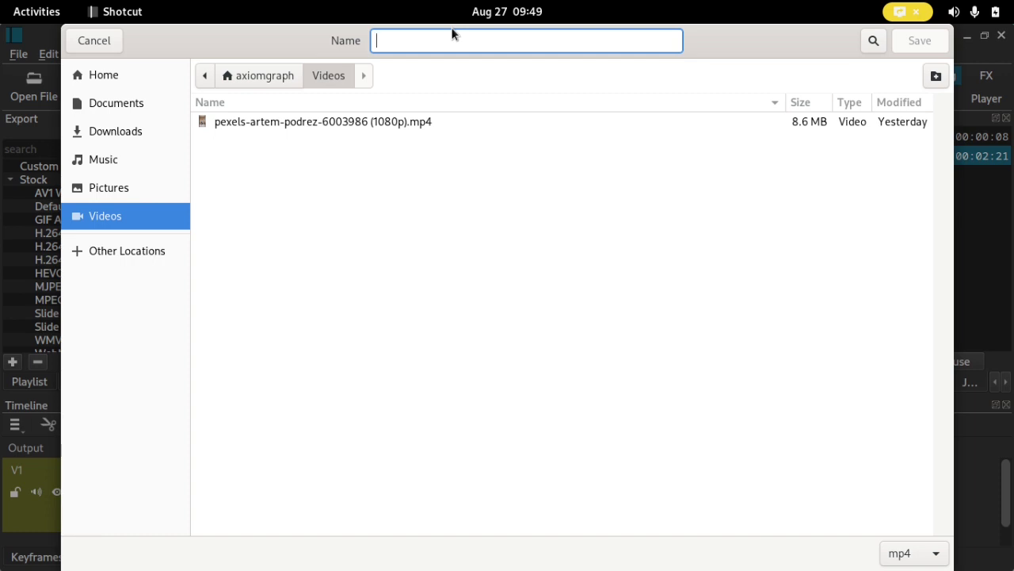
type("lady dance")
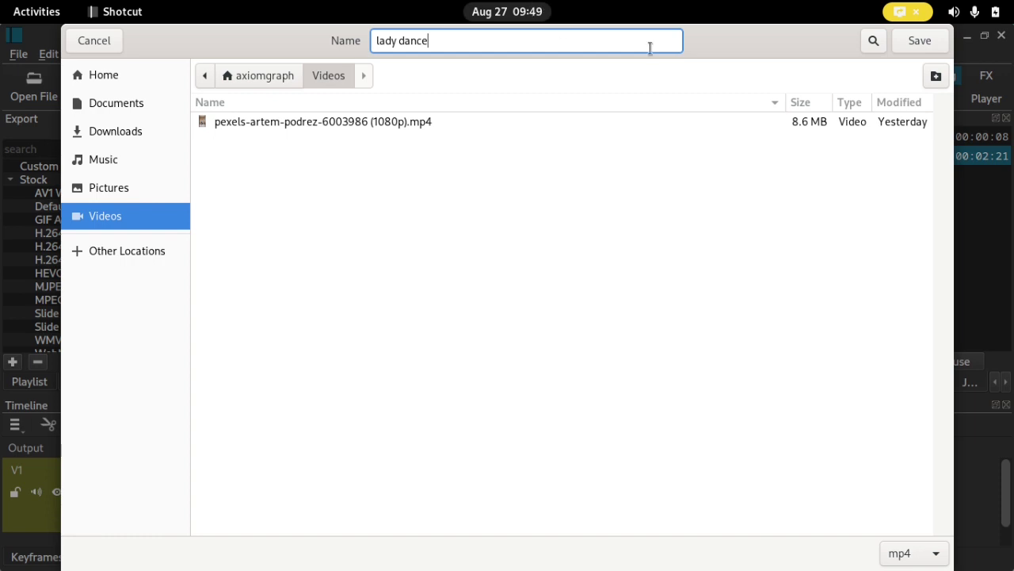
left_click(917, 43)
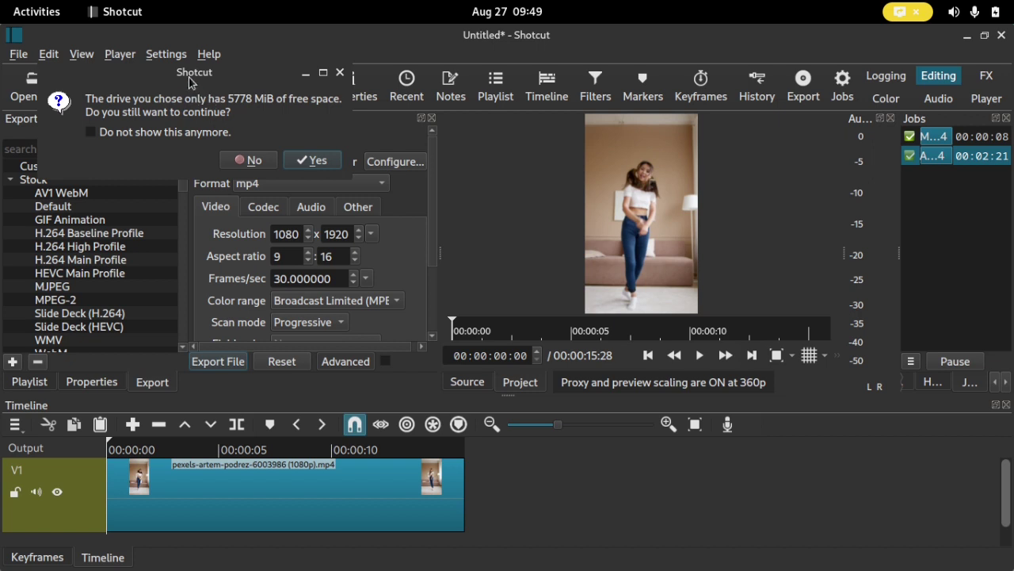
left_click_drag(190, 76, 256, 96)
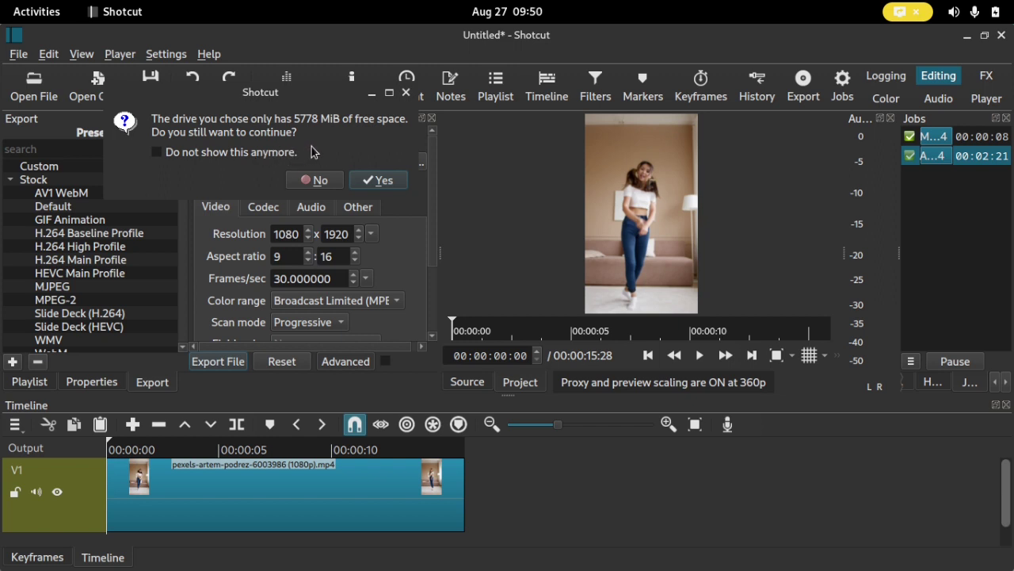
left_click(384, 182)
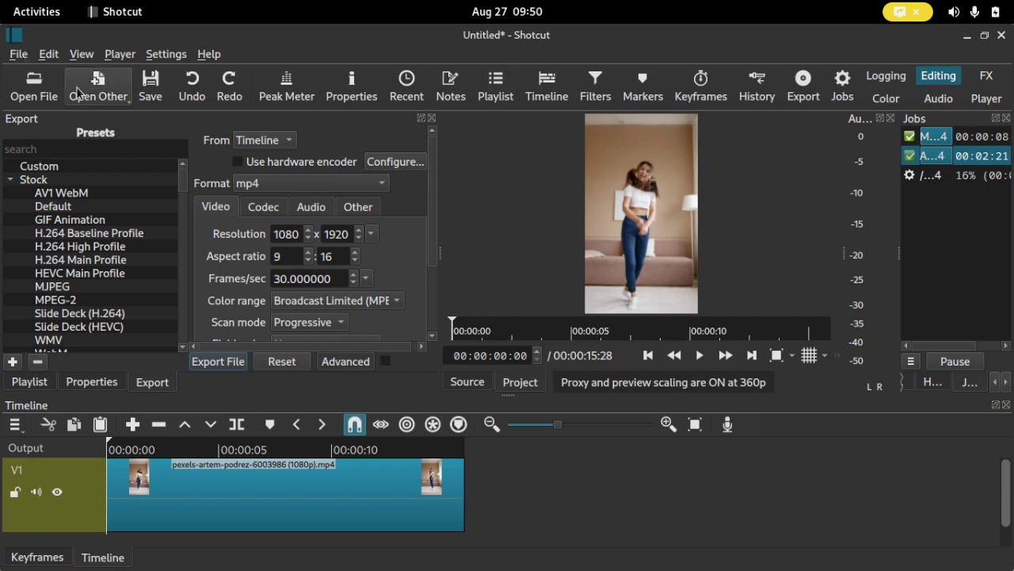
Save the project as "ladydancetracker" in the Documents folder in MLT XML format.
left_click(19, 57)
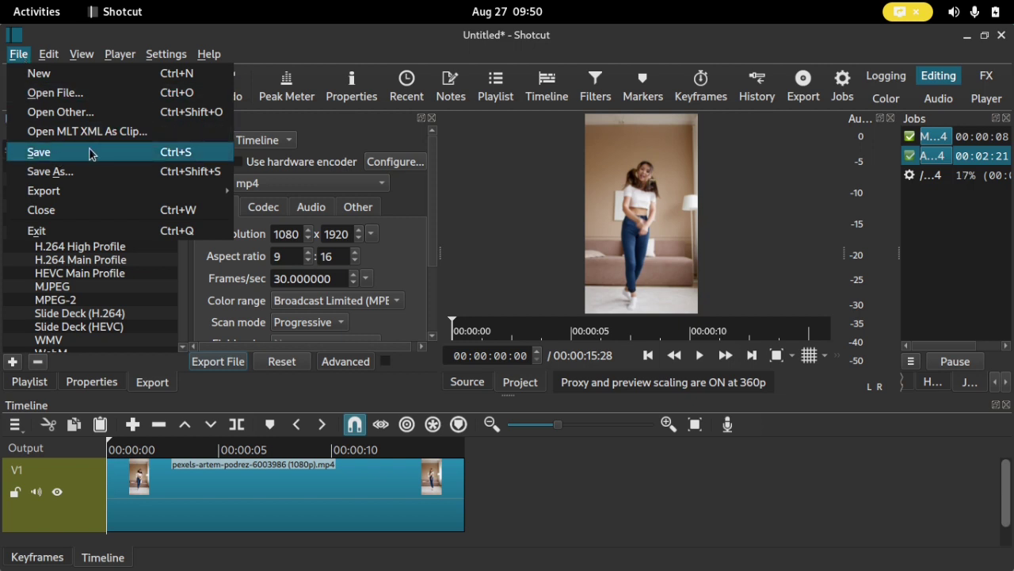
left_click(49, 152)
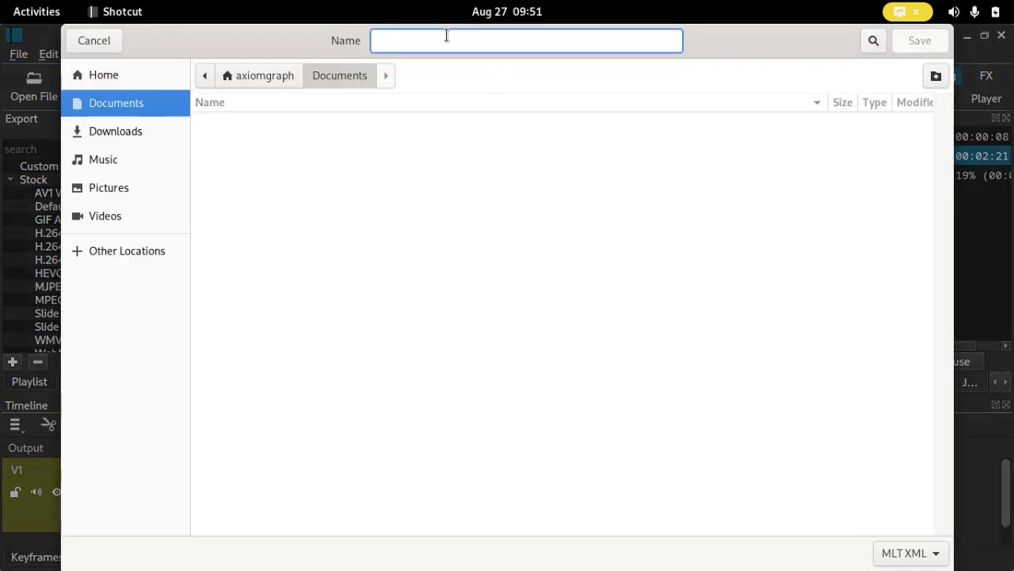
type("ladydan")
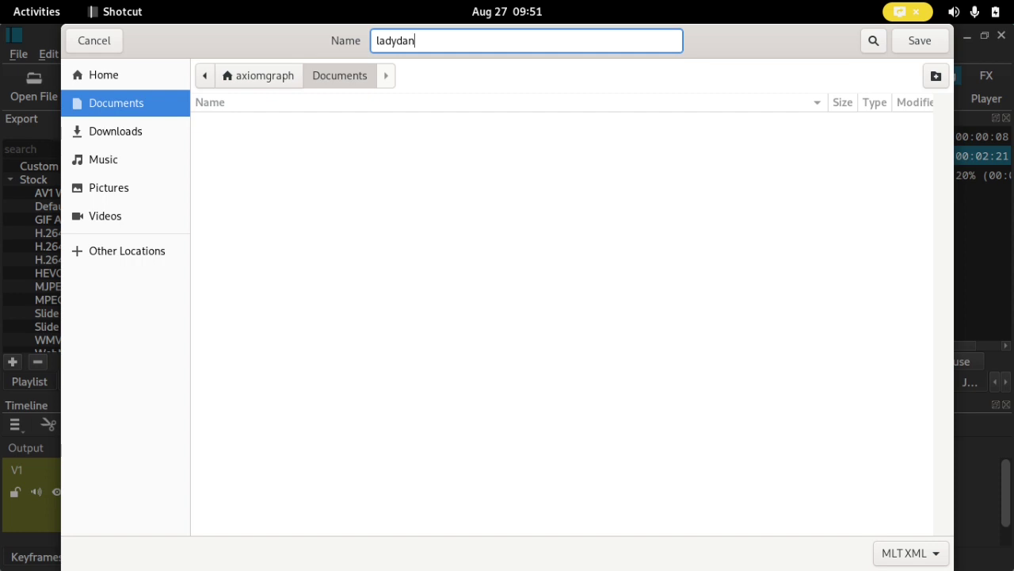
type("cetracker")
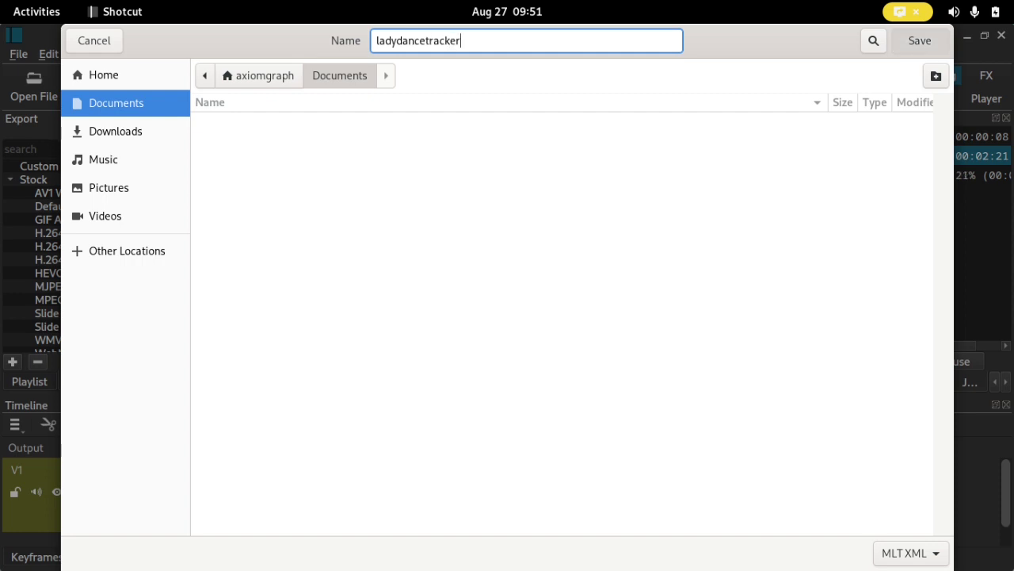
key("Return")
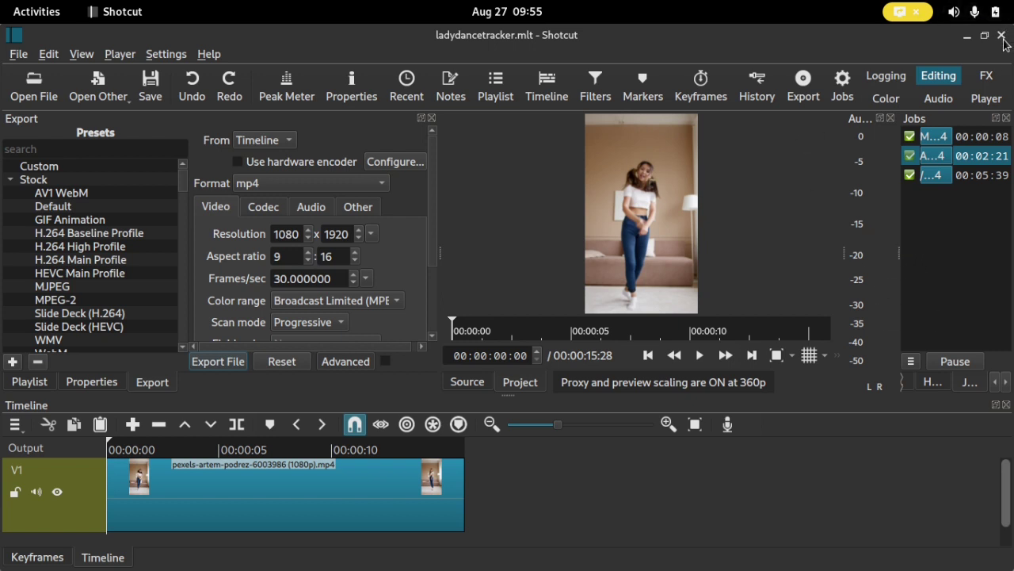
Try to show the file of the latest finished export job in its folder.
left_click(966, 177)
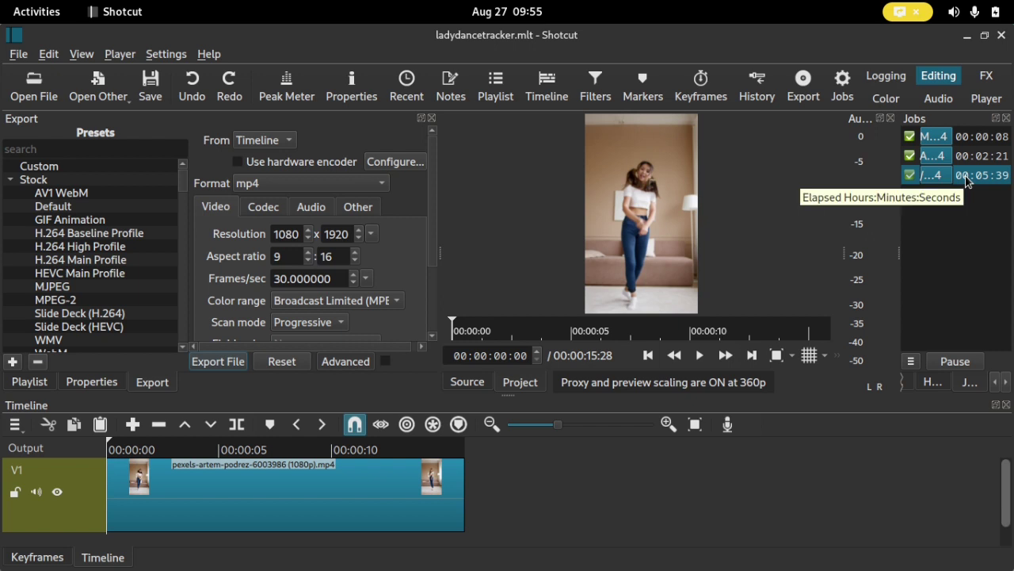
right_click(965, 184)
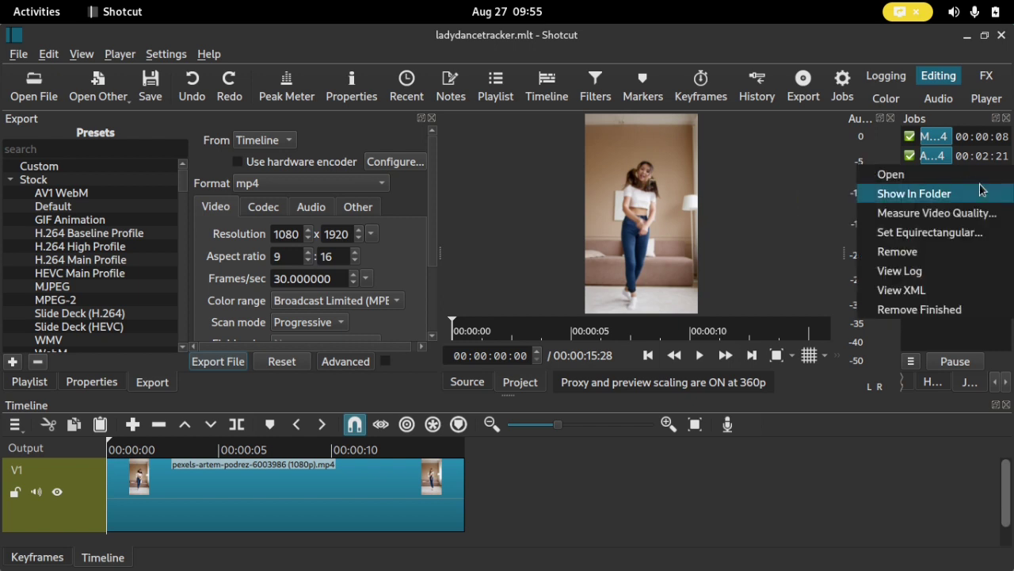
left_click(921, 196)
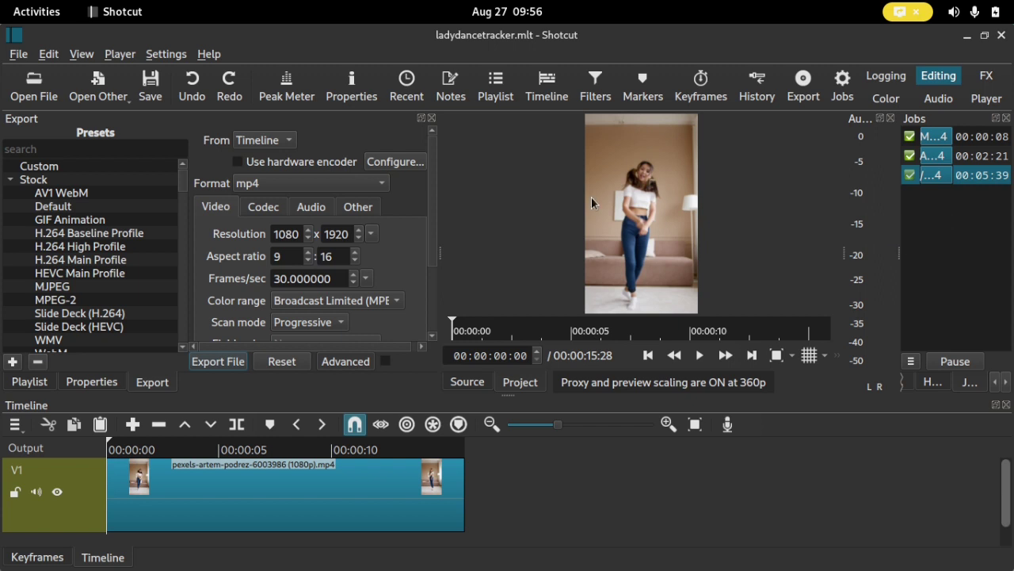
Switch to Files, open the Videos folder and restore the maximized window to a smaller size.
key("super")
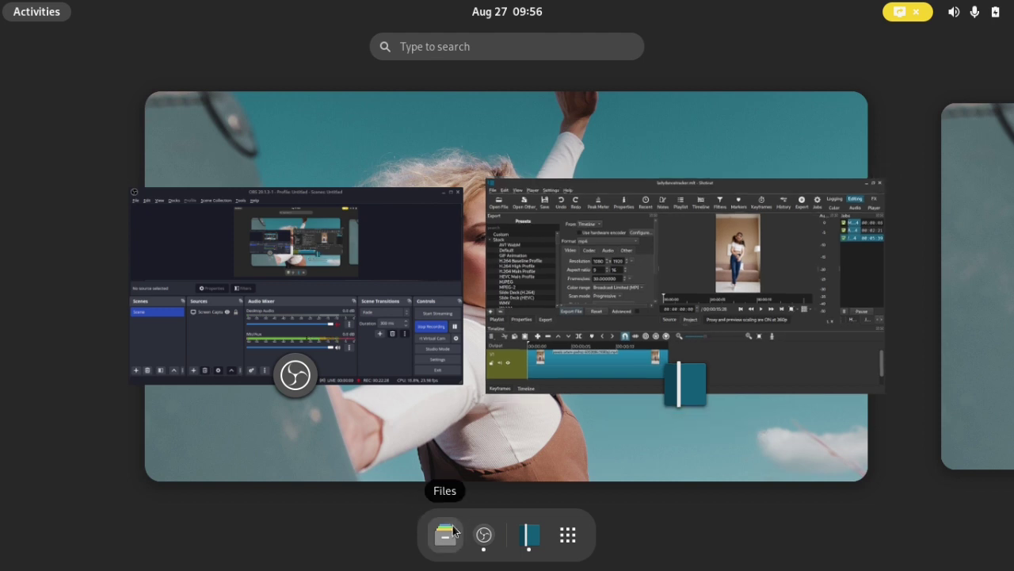
left_click(724, 260)
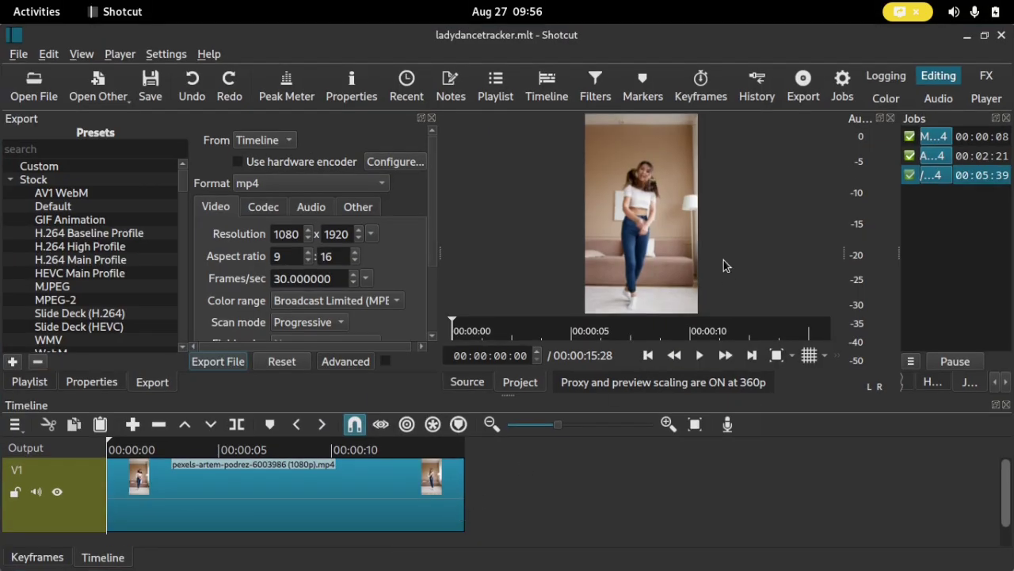
key("super")
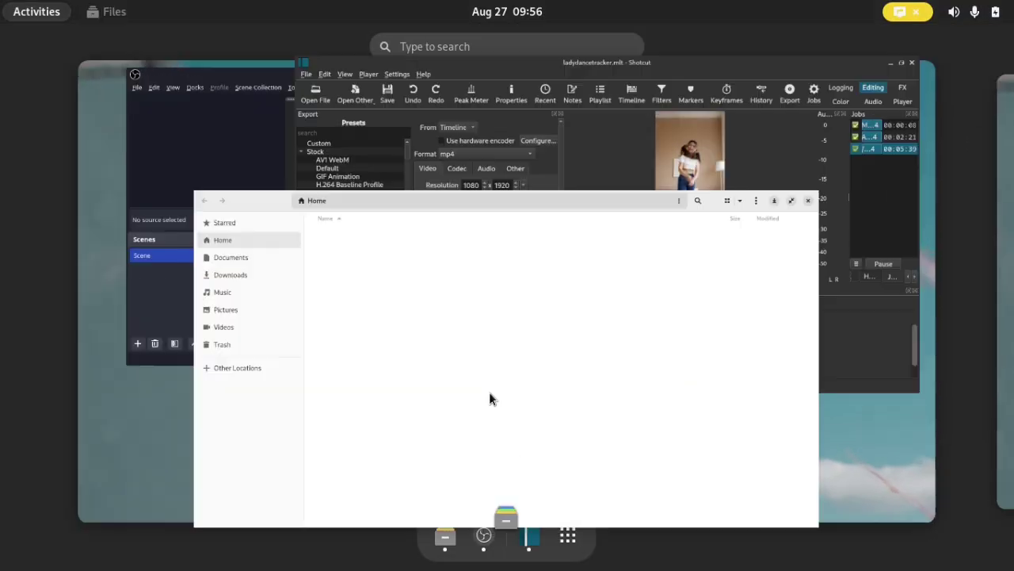
left_click(489, 392)
left_click(108, 255)
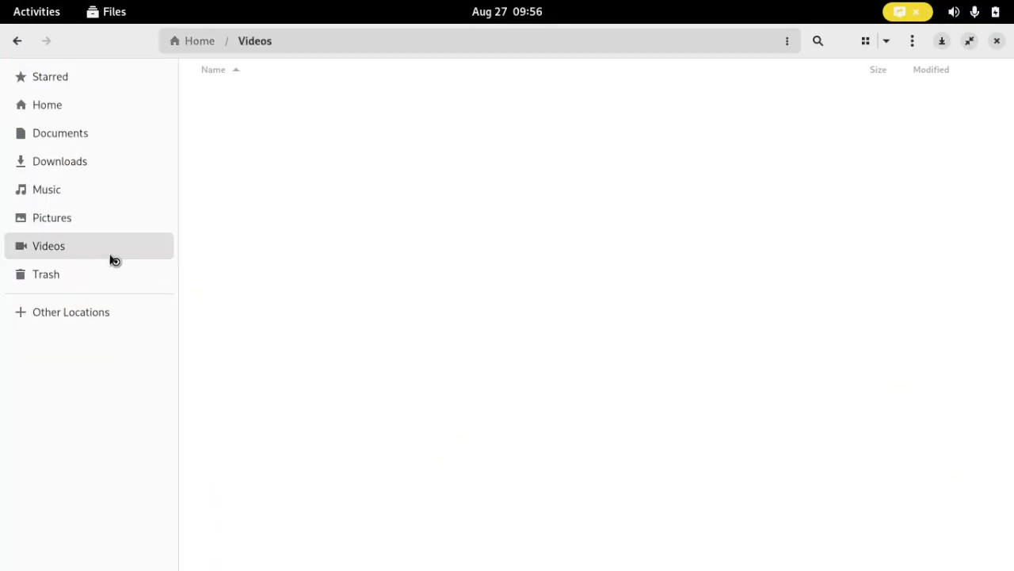
left_click_drag(350, 24, 363, 72)
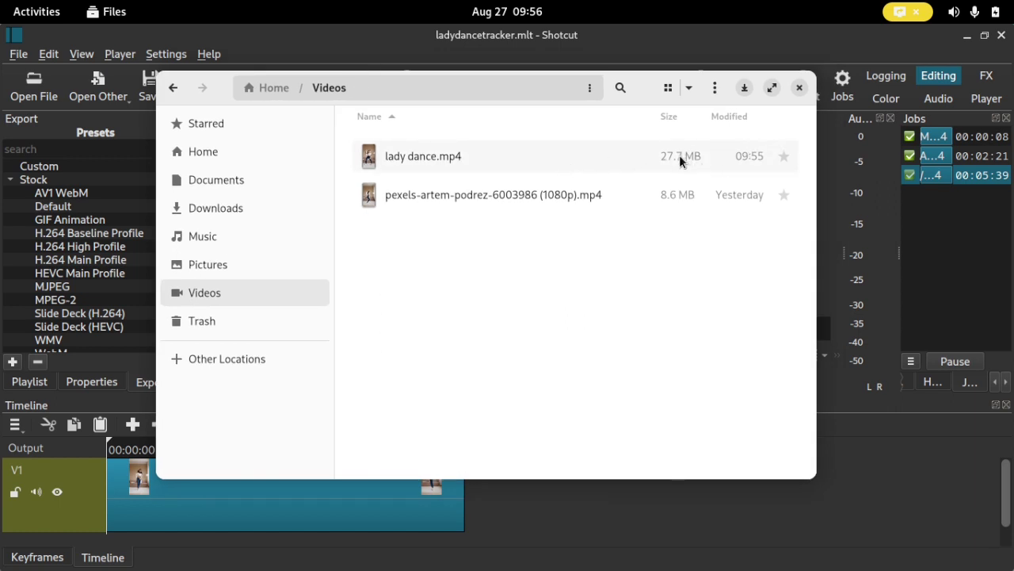
Open the exported lady dance.mp4 with mpv Media Player.
left_click(465, 156)
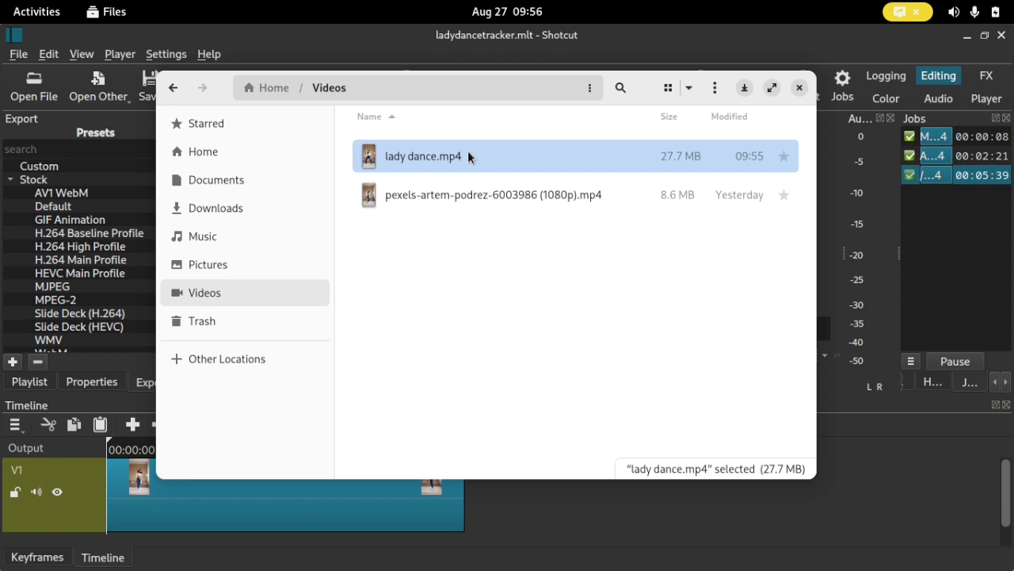
right_click(468, 156)
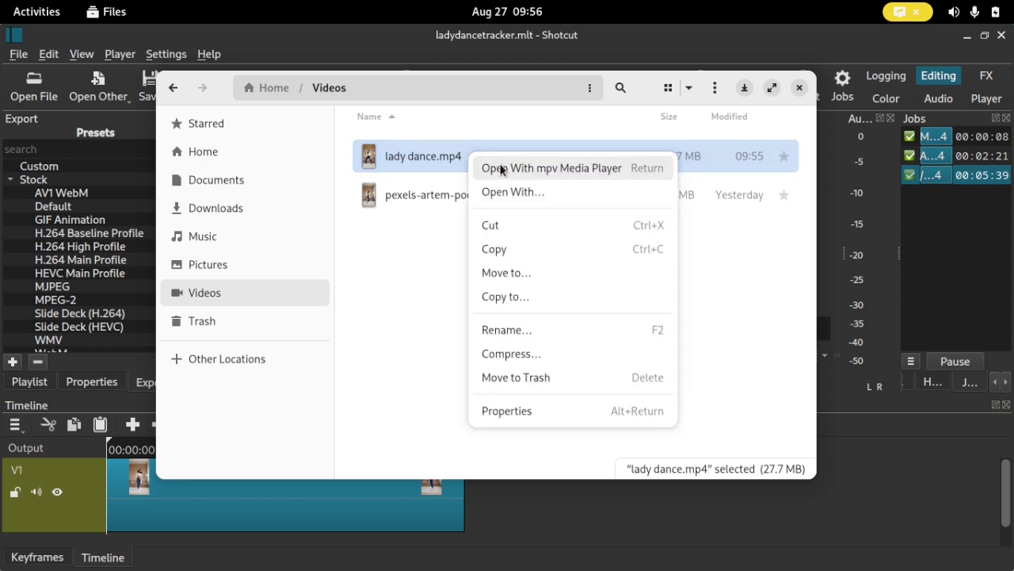
left_click(501, 168)
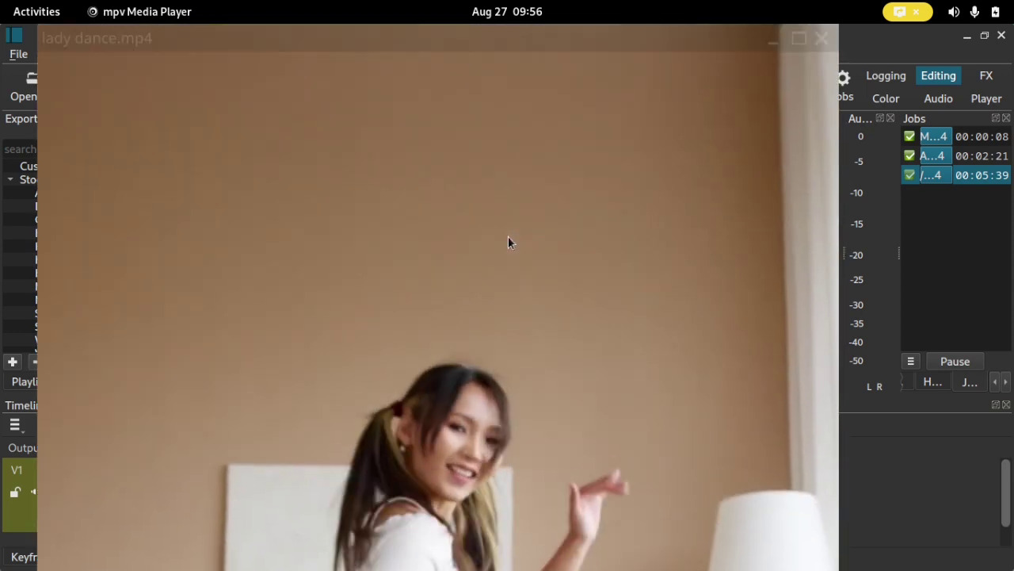
Show the video full screen, loop the current file infinitely and play it from the beginning.
double_click(474, 239)
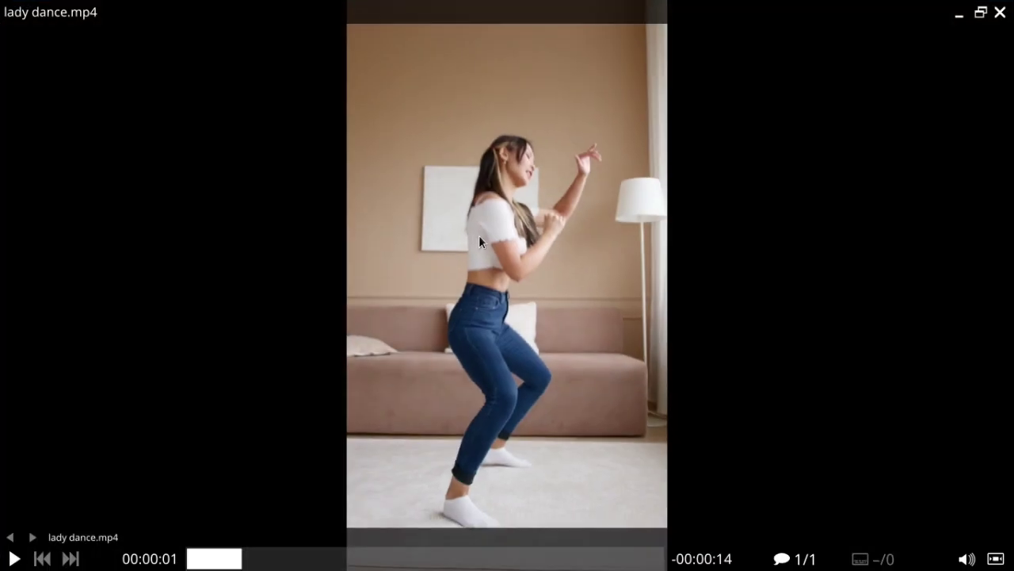
key("shift+l")
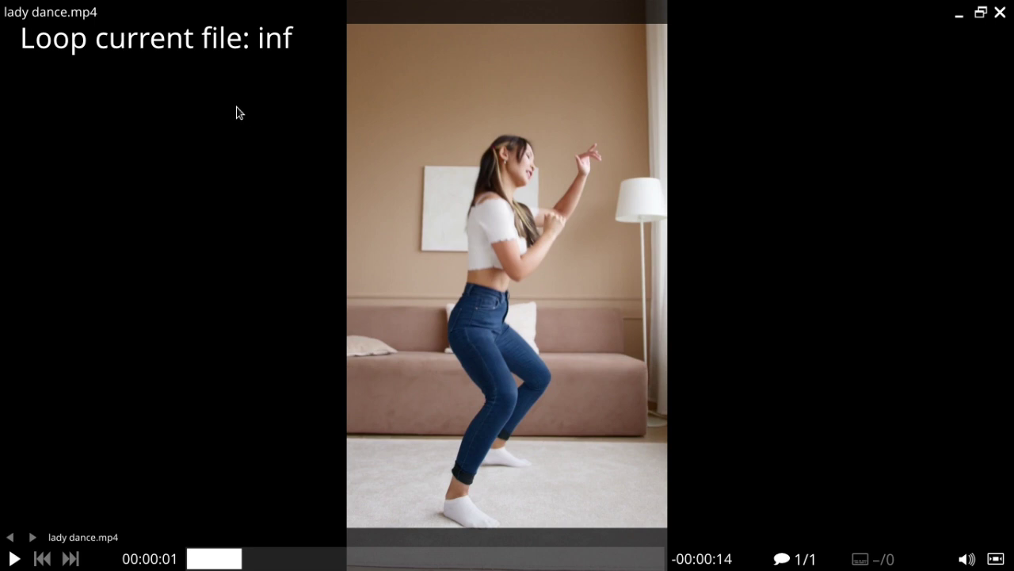
left_click(190, 556)
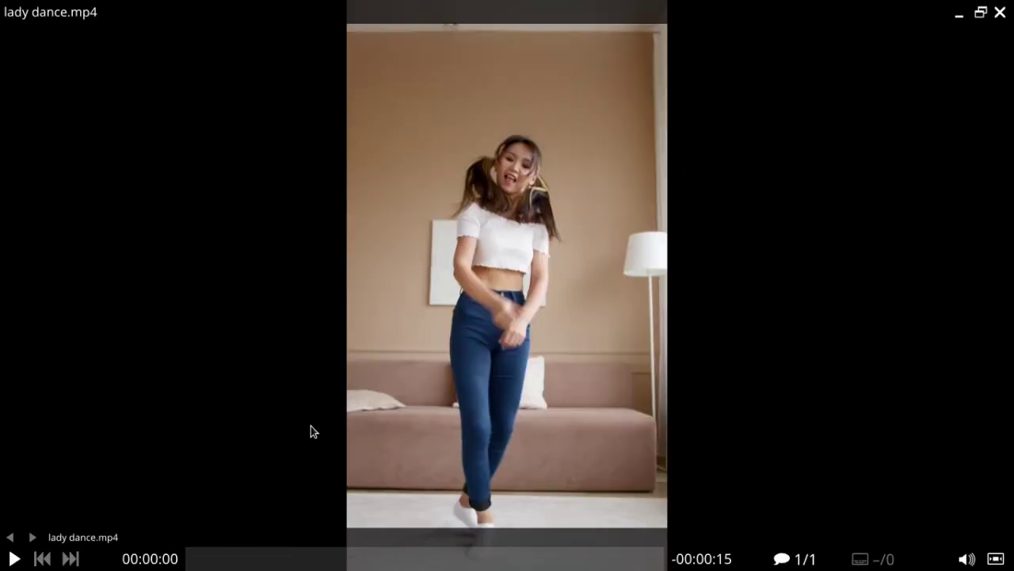
key("space")
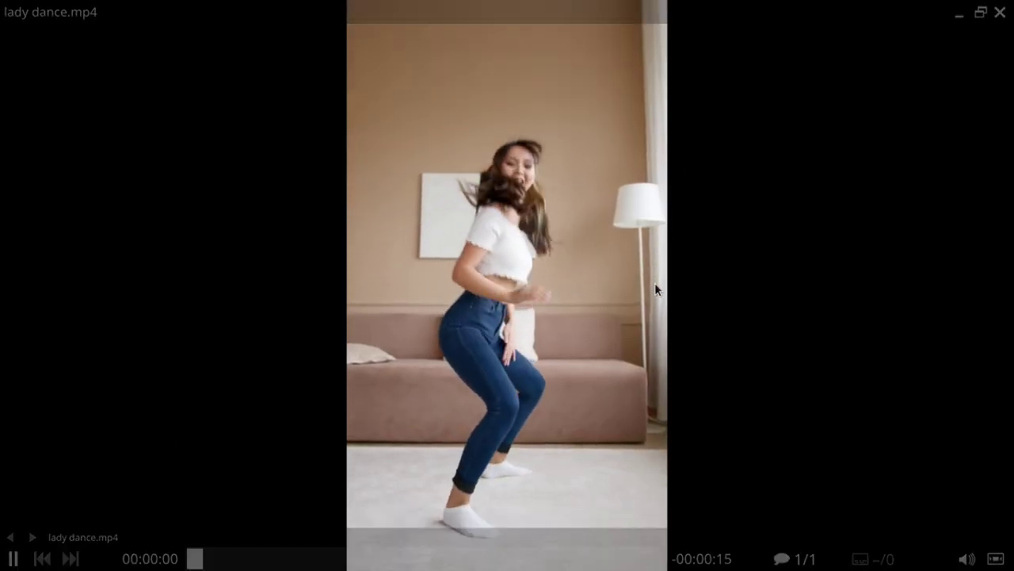